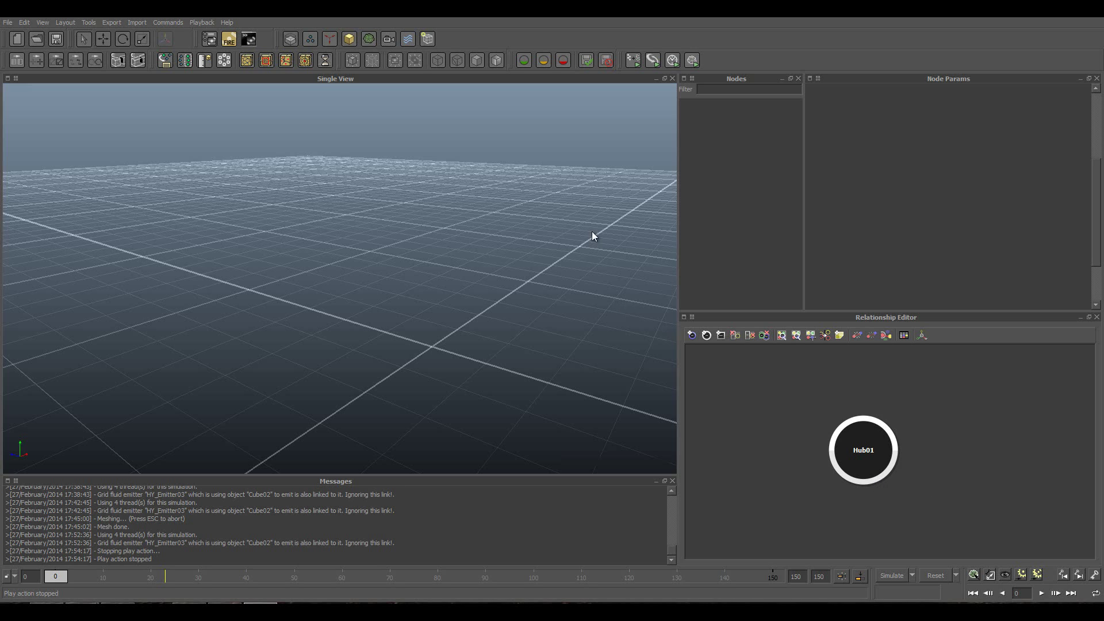
Create the Hybrido domain HY_Domain03 from the Hybrido dropdown and zoom the viewport out.
click(292, 40)
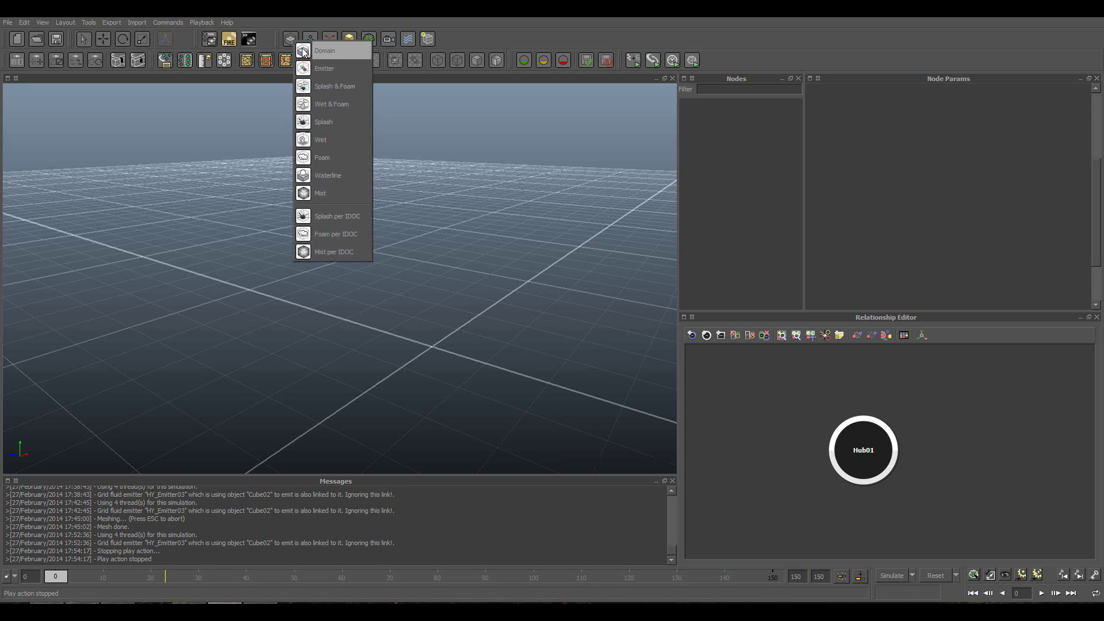
click(344, 53)
scroll(447, 315, down, 3)
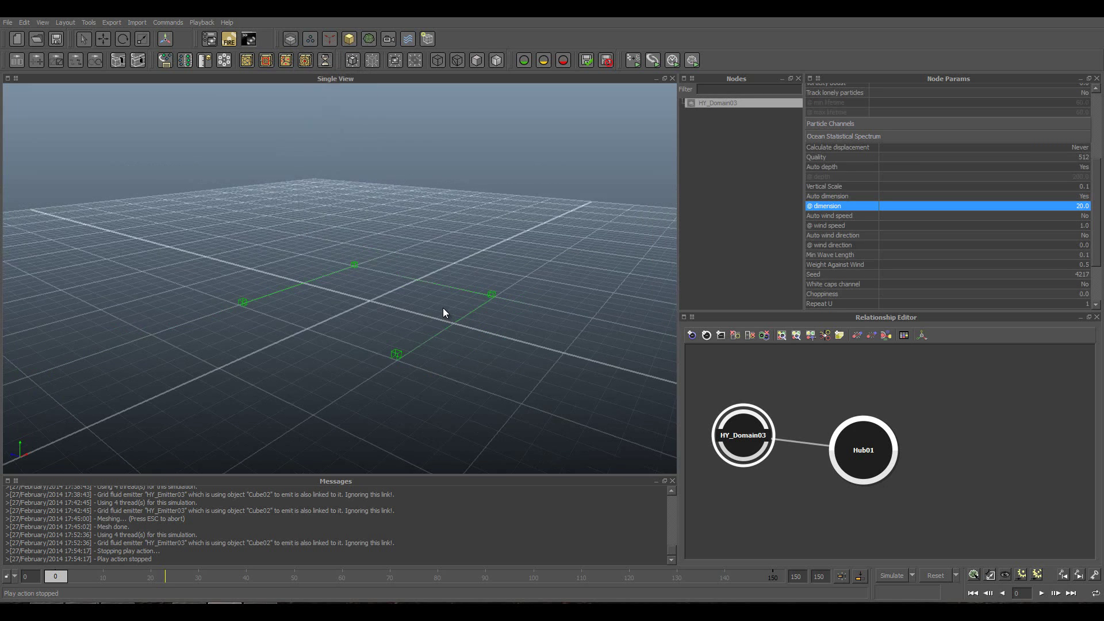
scroll(443, 308, down, 2)
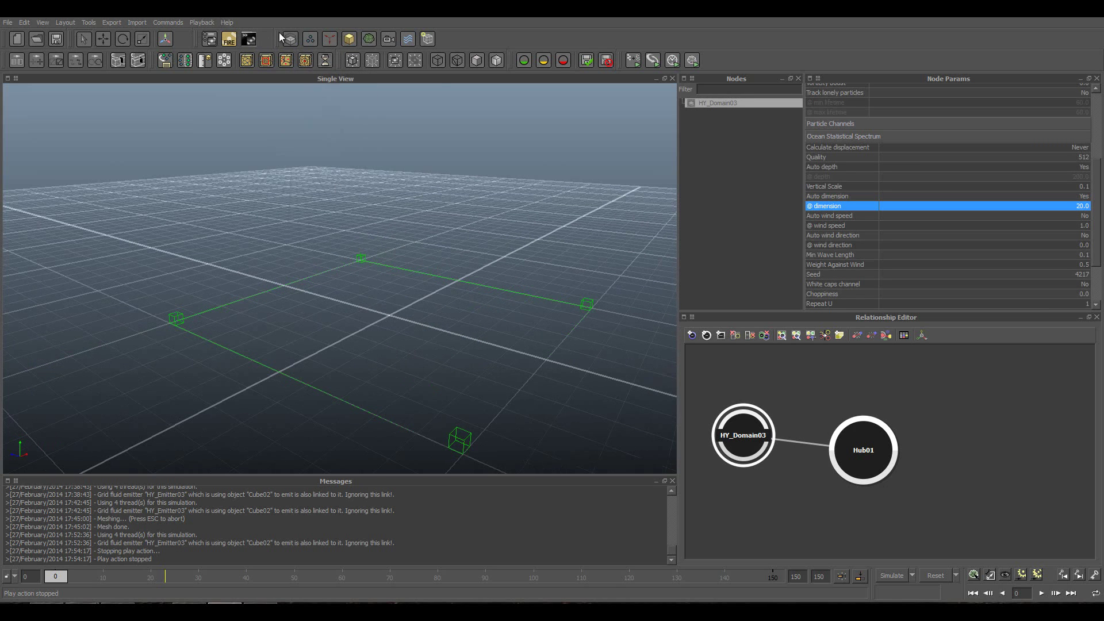
click(347, 40)
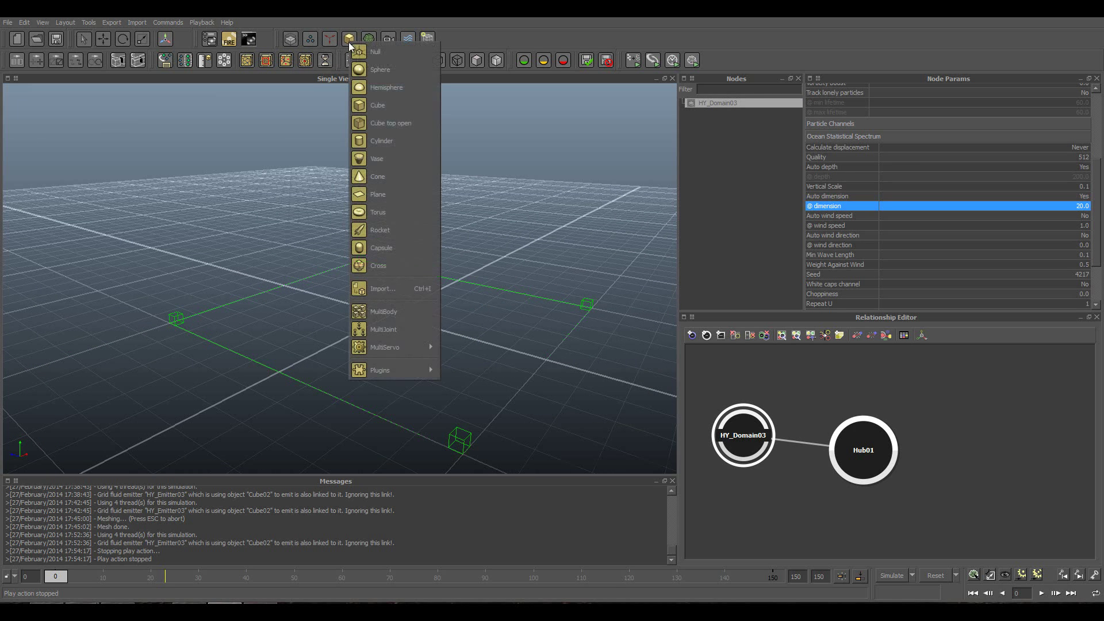
Add Cube03 and scale it along X, Z and Y into a large wide box.
click(387, 108)
key(r)
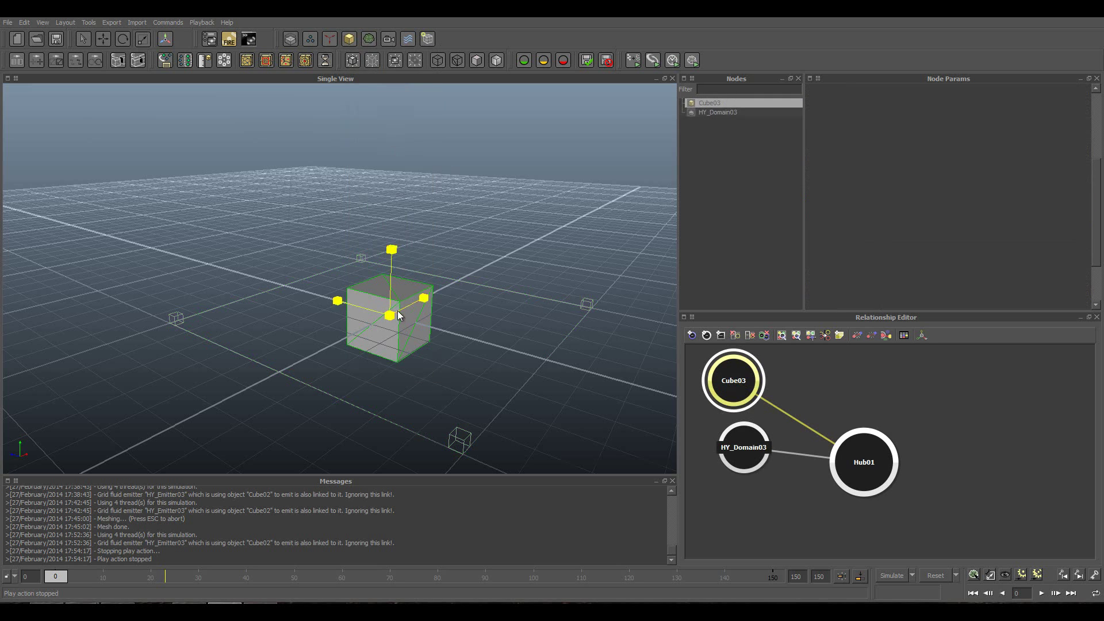
drag(425, 300, 506, 246)
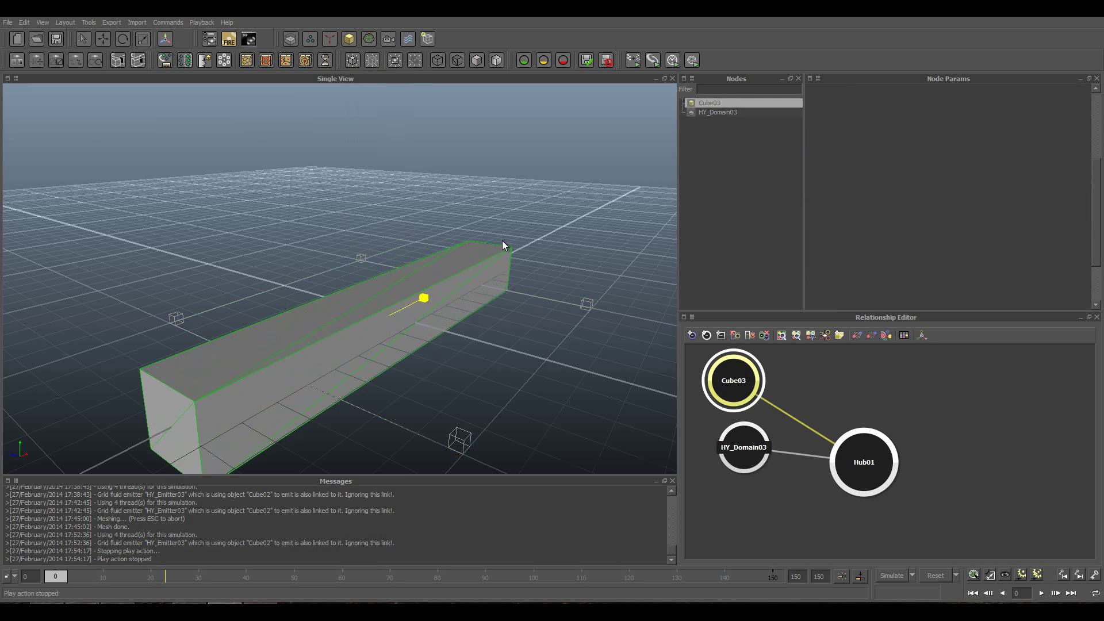
drag(339, 300, 257, 264)
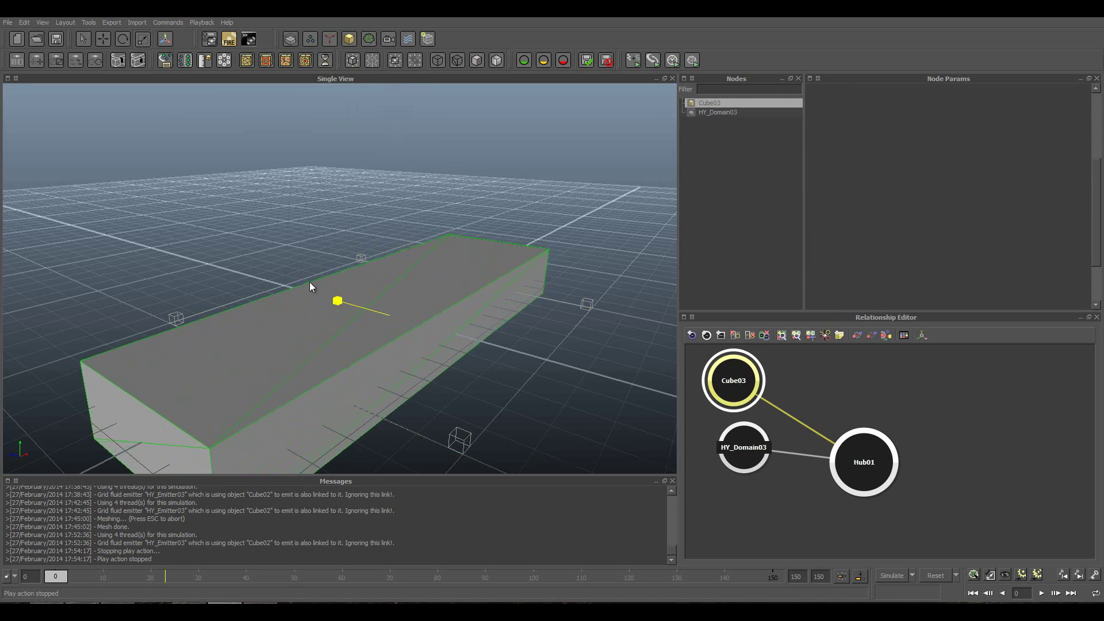
drag(391, 249, 397, 245)
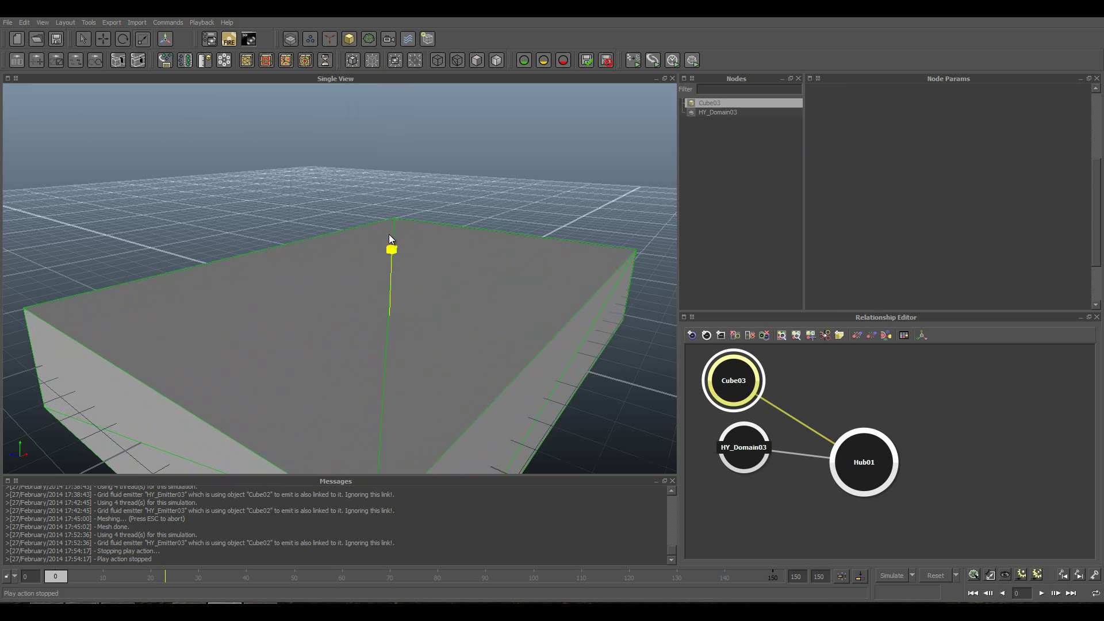
click(481, 174)
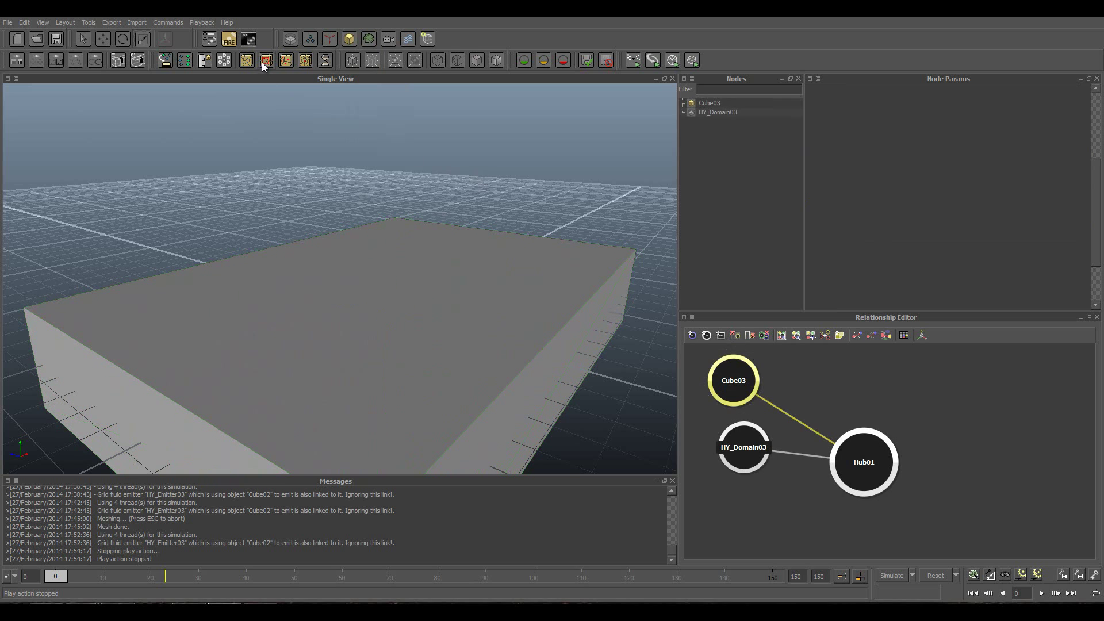
Create emitter HY_Emitter04 from Cube03 and add the Hybrido mesh HY_Mesh03.
click(295, 36)
click(333, 64)
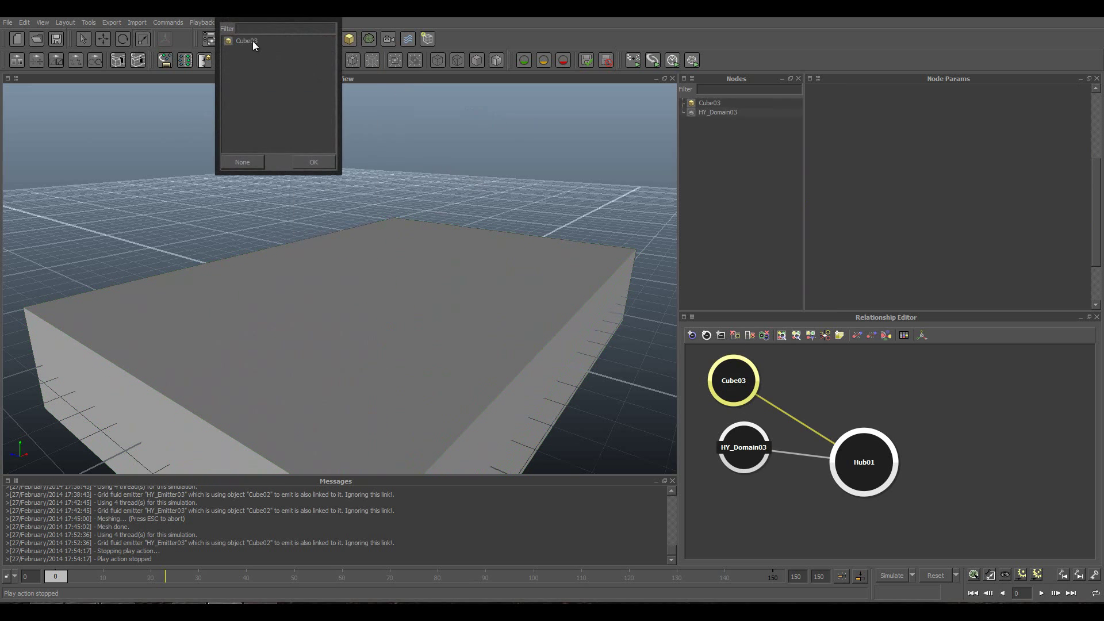
click(253, 41)
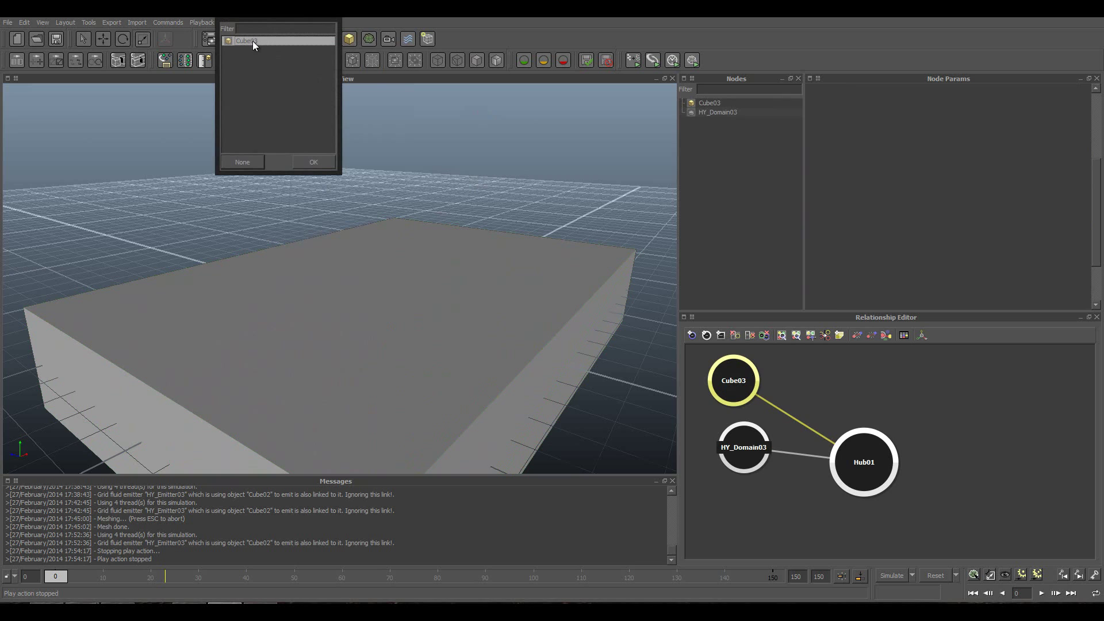
click(320, 163)
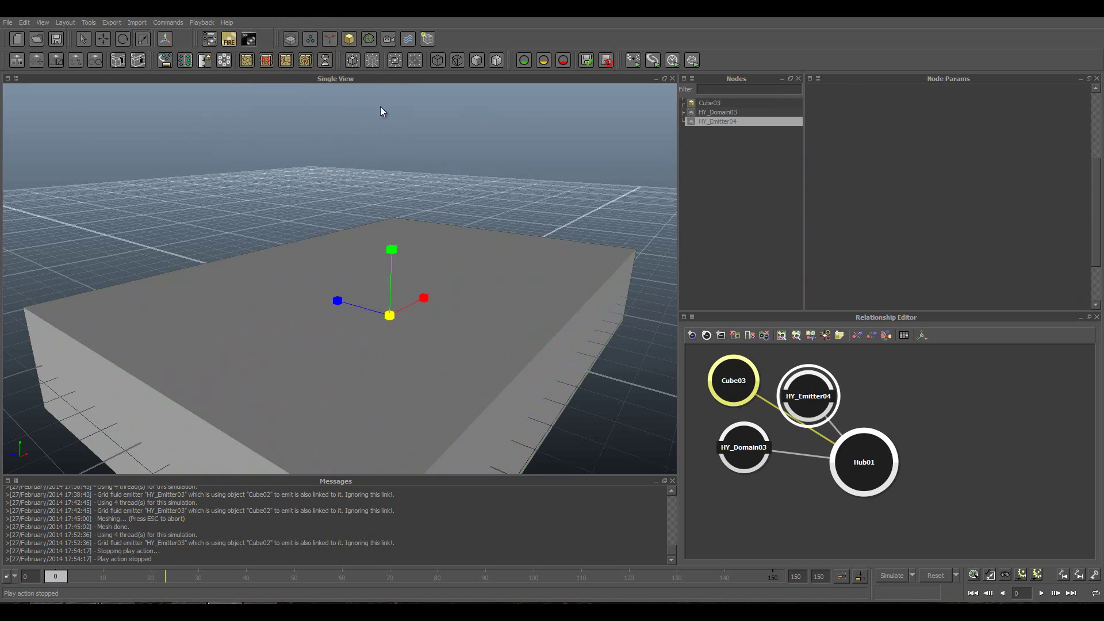
click(369, 40)
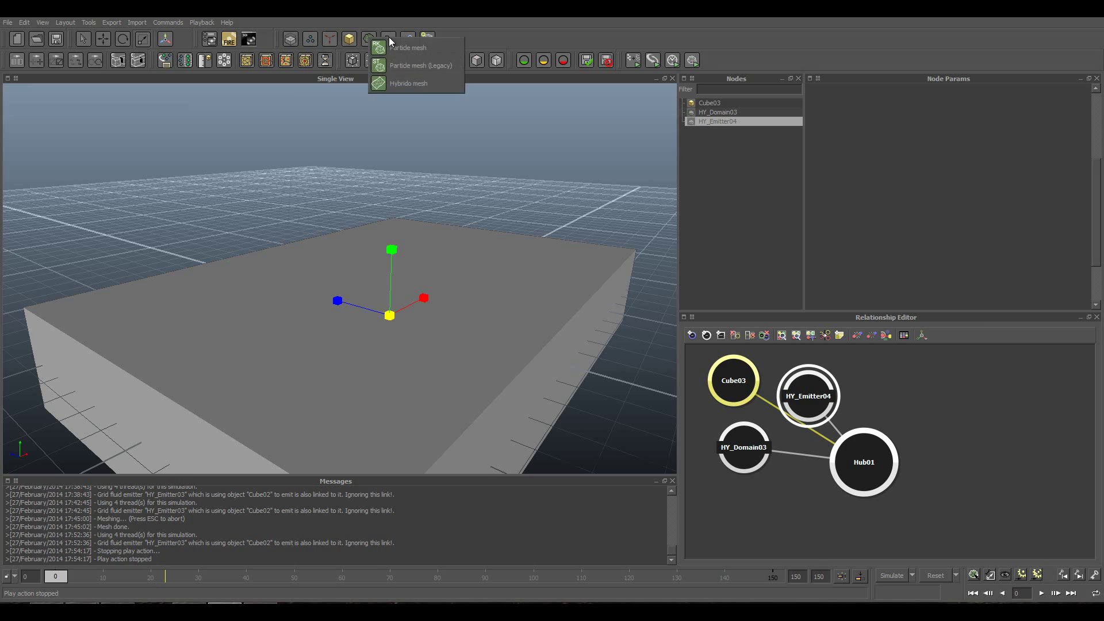
click(414, 87)
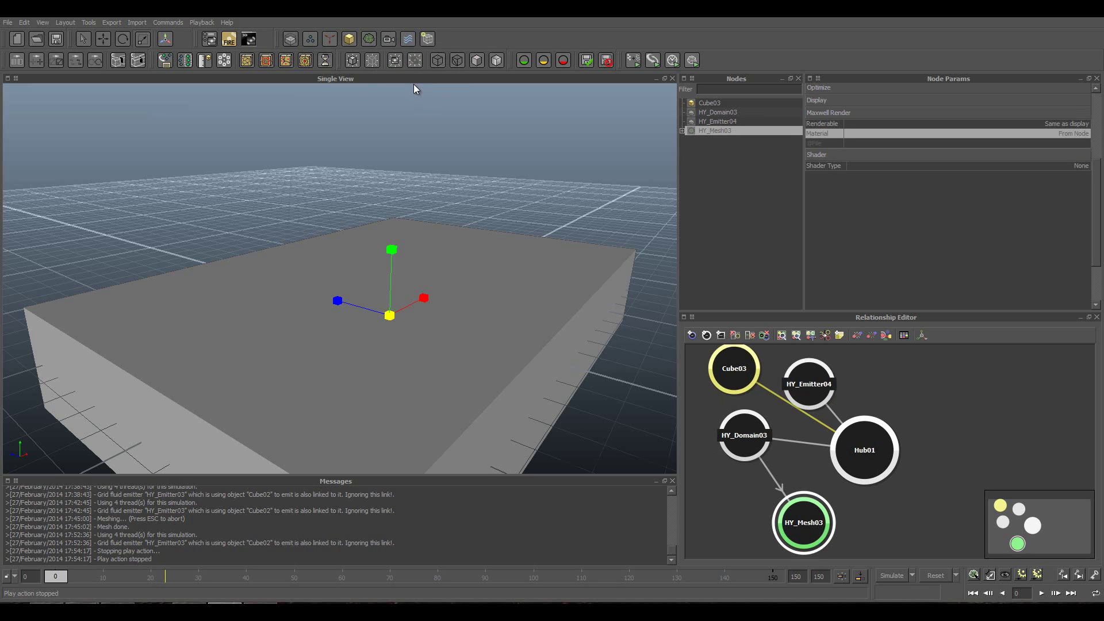
Simulate the first frames with Ctrl+A and hide the Cube03 container.
key(ctrl+a)
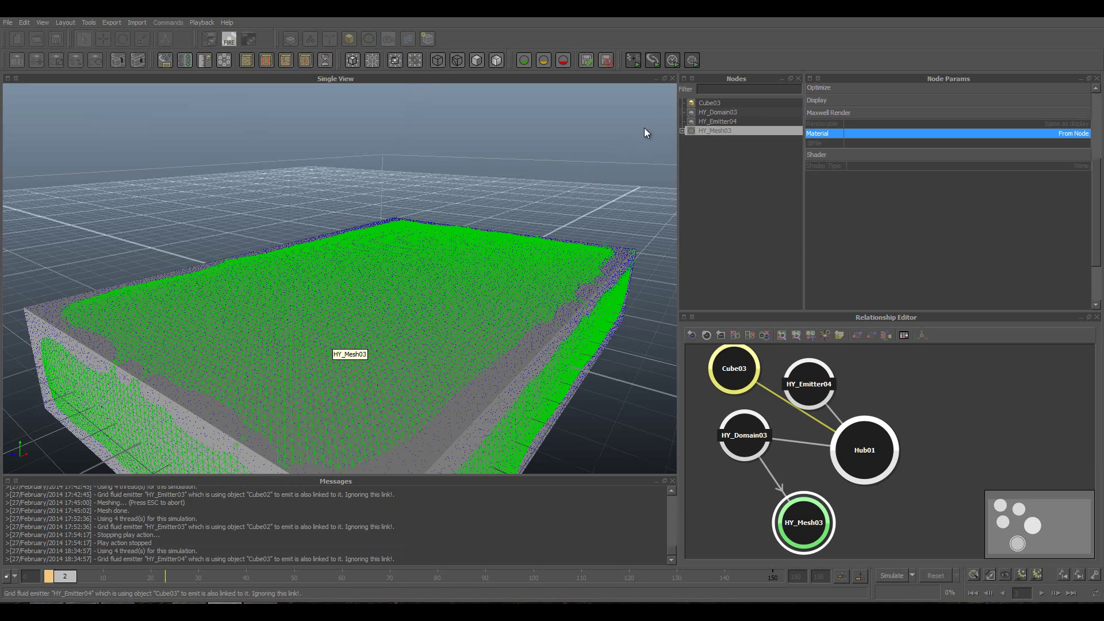
click(709, 103)
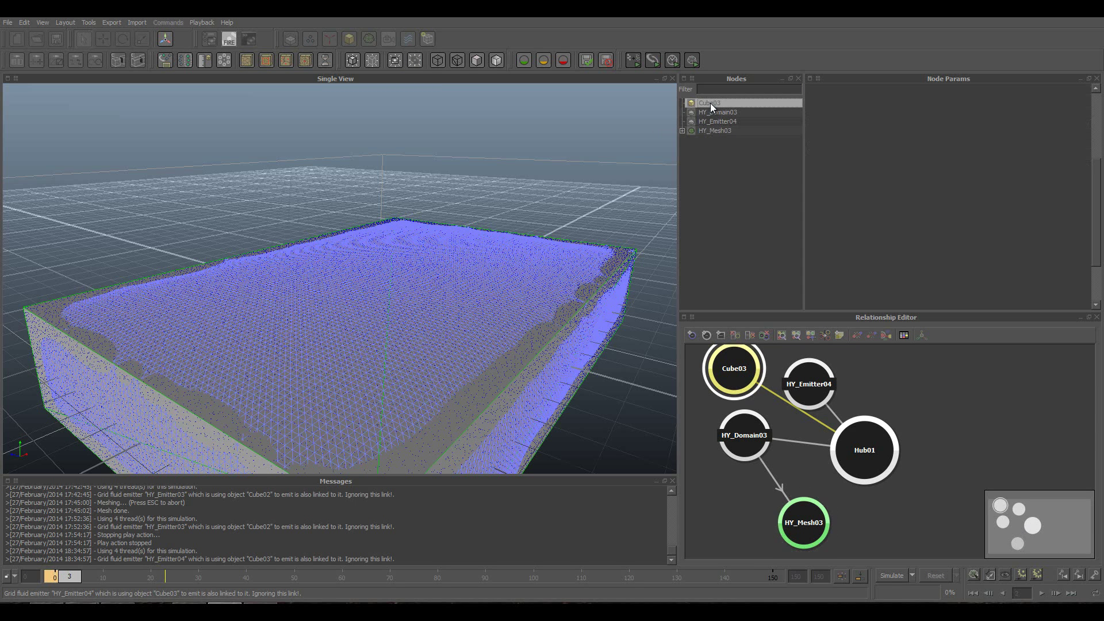
click(372, 60)
Zoom and orbit the viewport to inspect the meshed fluid block.
scroll(353, 177, down, 2)
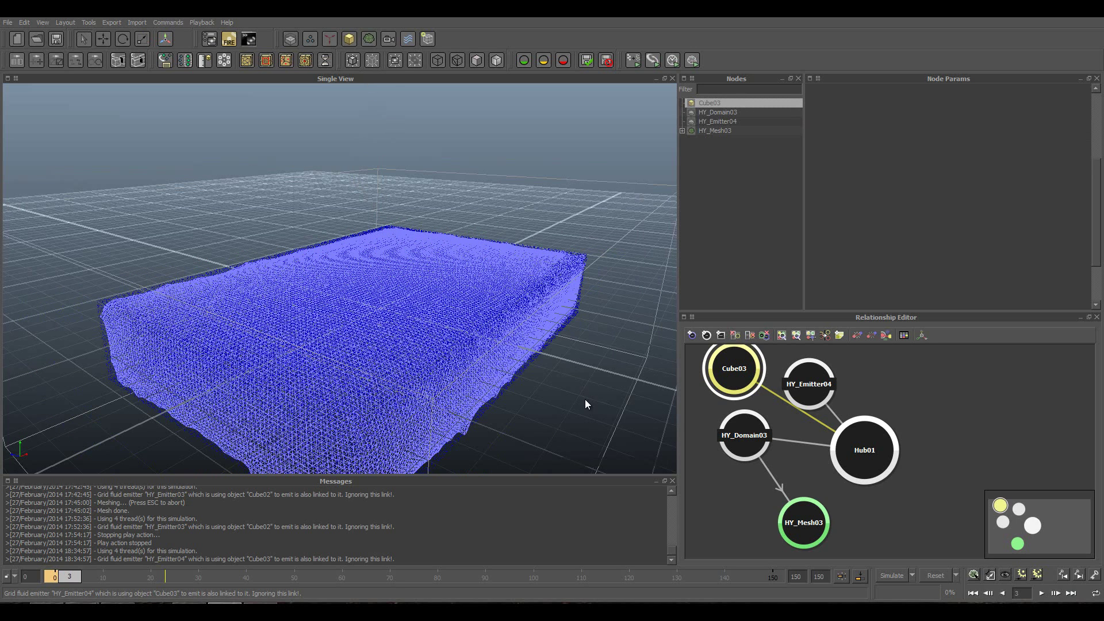
scroll(452, 402, up, 5)
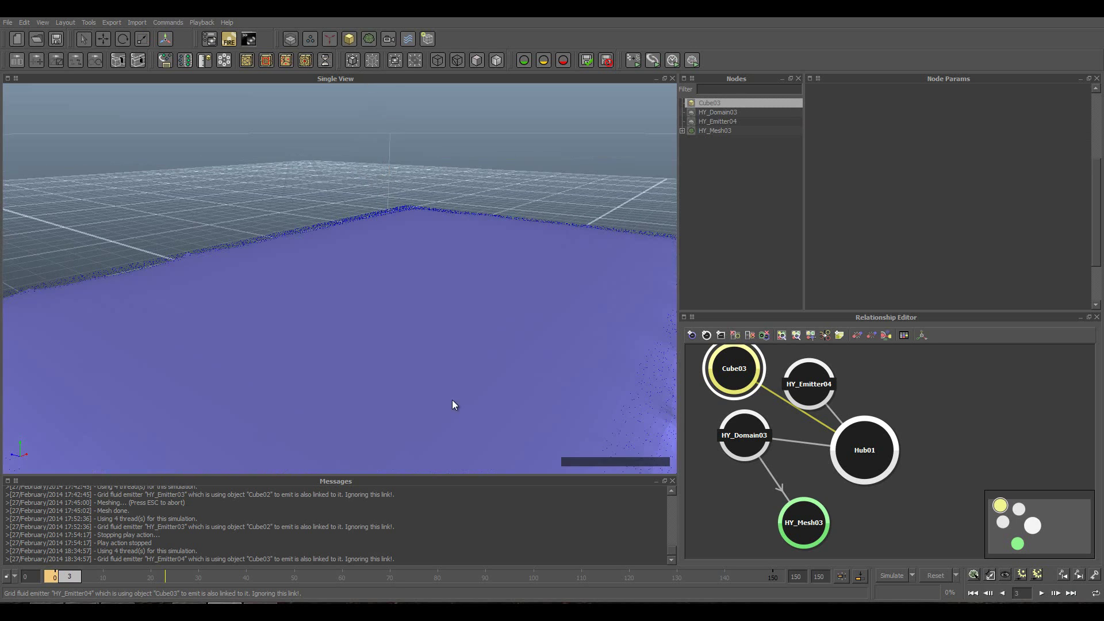
scroll(385, 402, up, 1)
scroll(361, 385, down, 3)
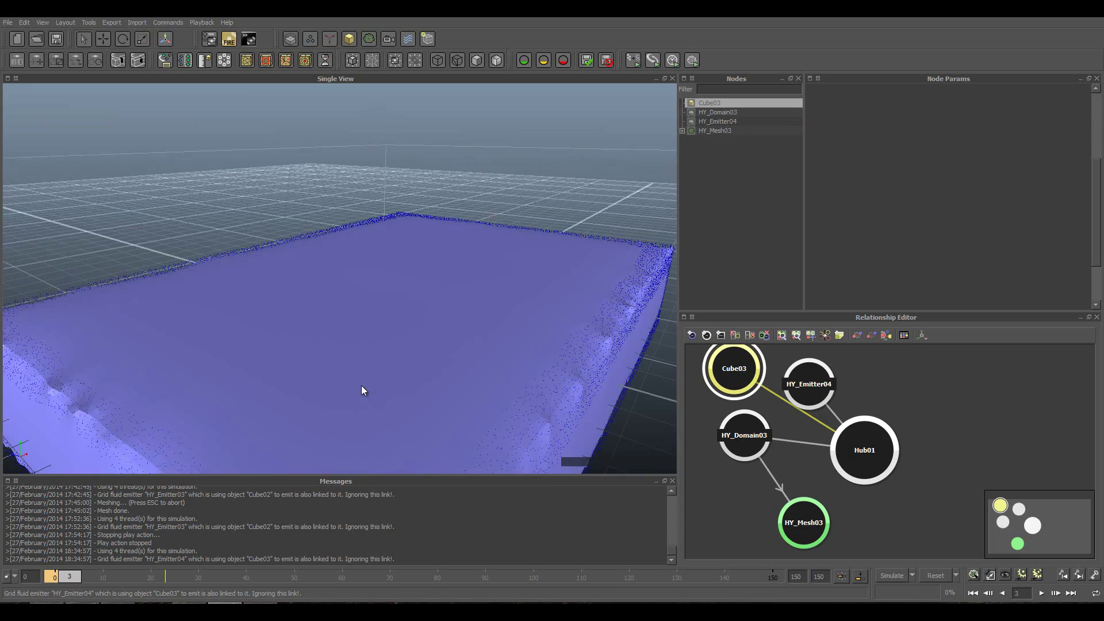
scroll(345, 377, down, 2)
scroll(391, 345, up, 2)
mouse_move(406, 341)
alt+mouse_down()
mouse_move(444, 315)
mouse_move(499, 309)
mouse_move(499, 330)
mouse_move(383, 336)
alt+mouse_up()
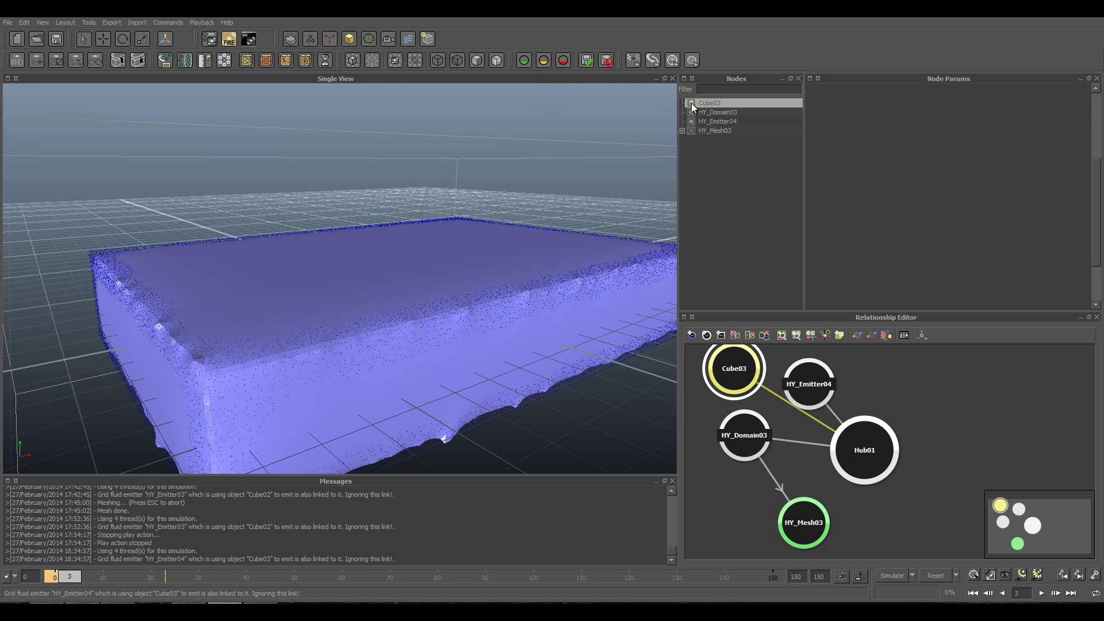
In top view, hide HY_Mesh03 and scale HY_Domain03 wider and taller.
key(t)
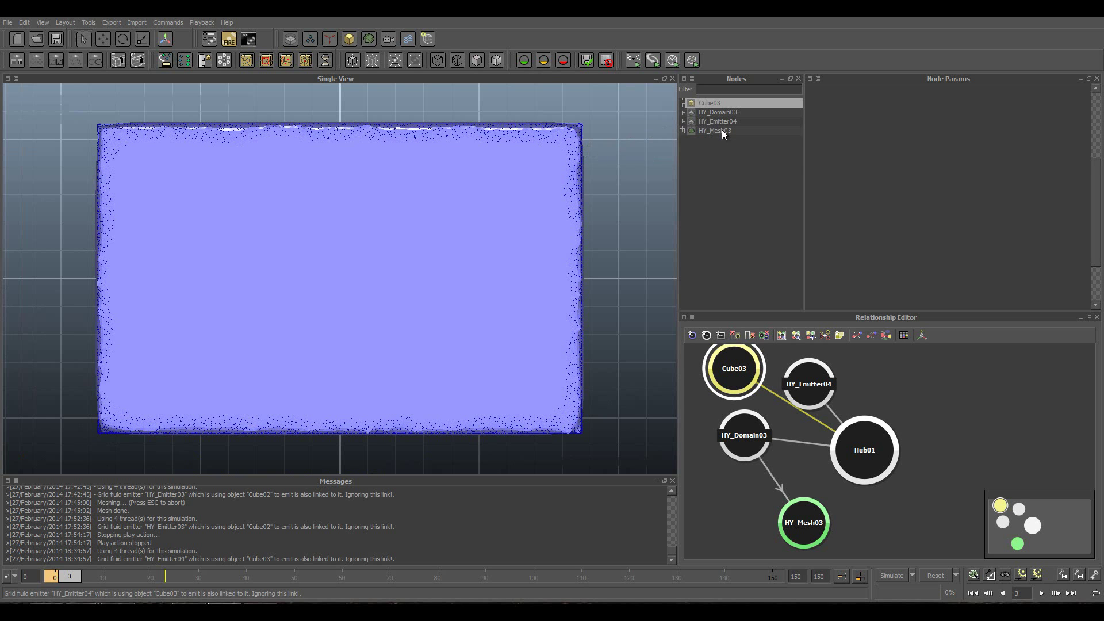
click(723, 130)
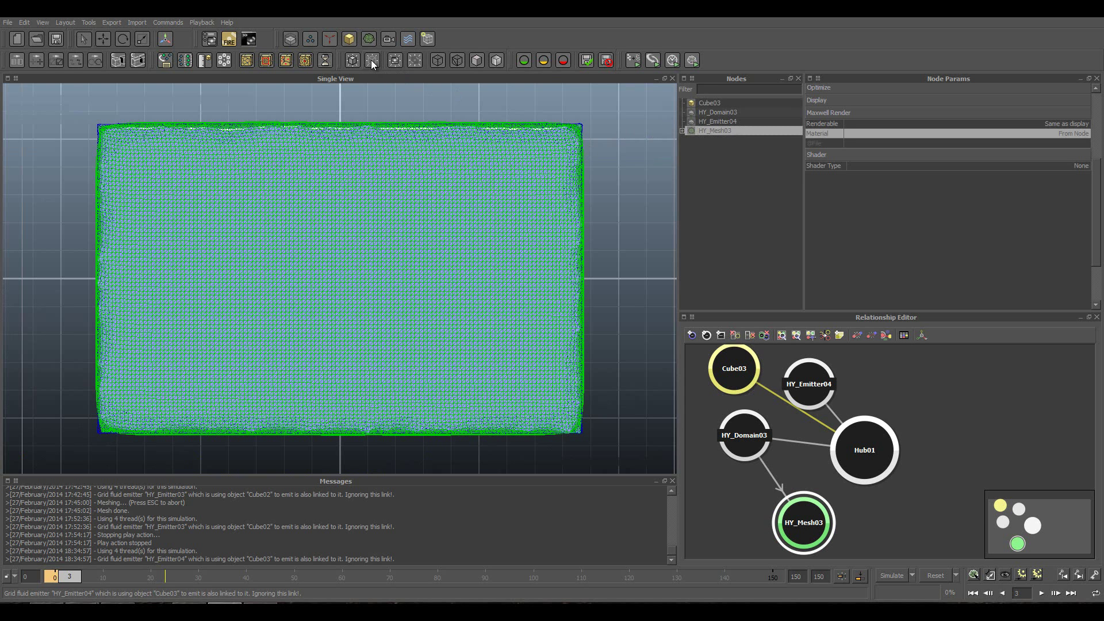
click(372, 60)
click(733, 112)
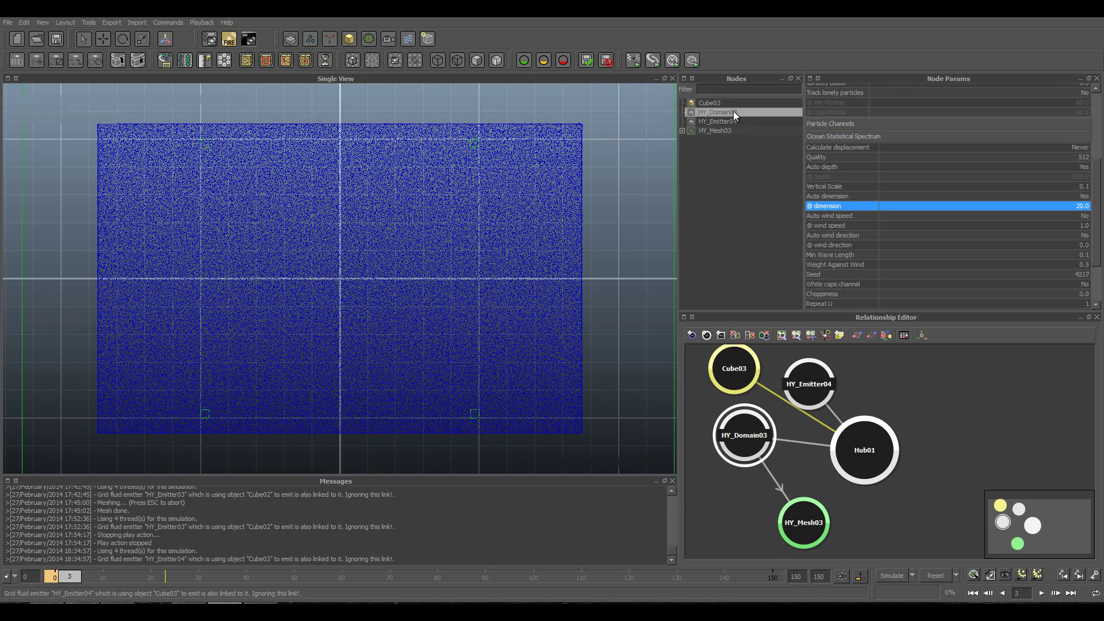
key(r)
drag(396, 280, 584, 278)
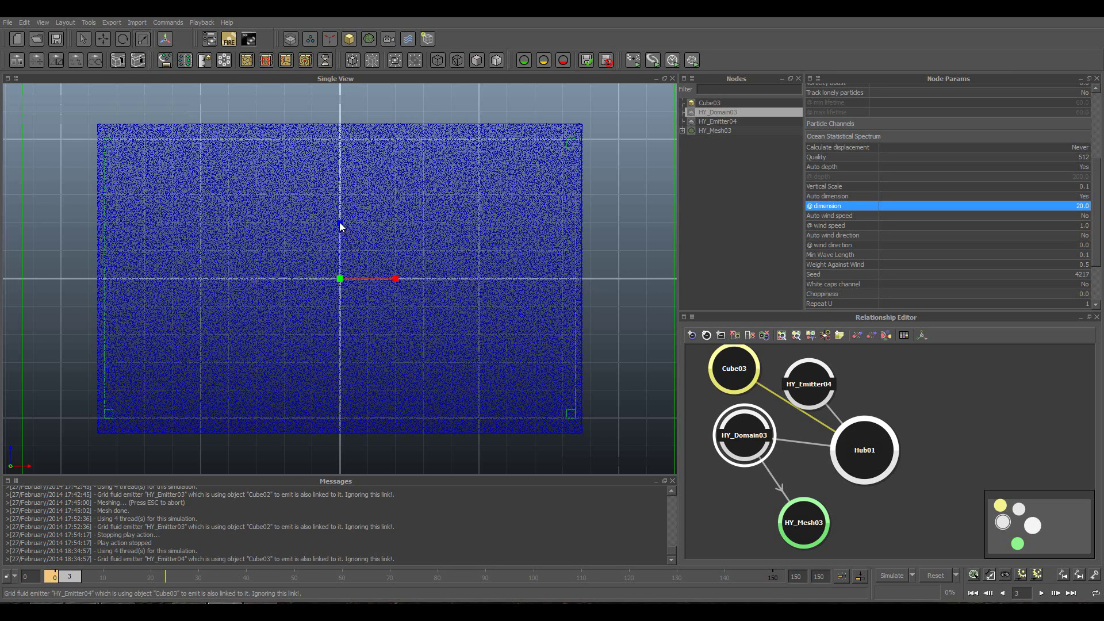
drag(340, 224, 340, 209)
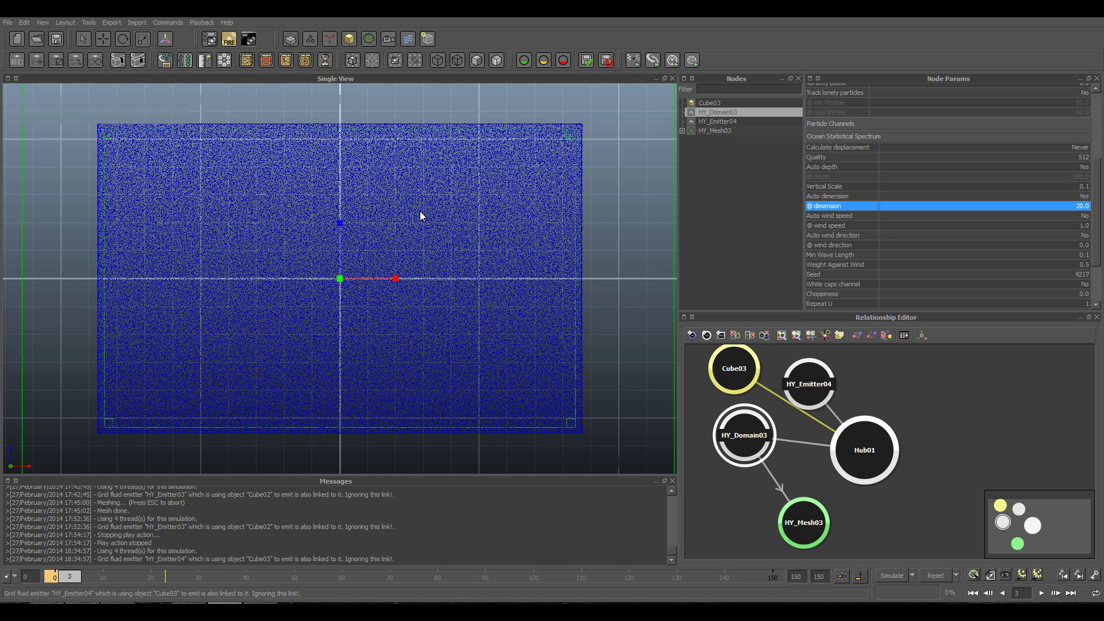
Return to perspective view and move HY_Domain03 upward along Y.
key(4)
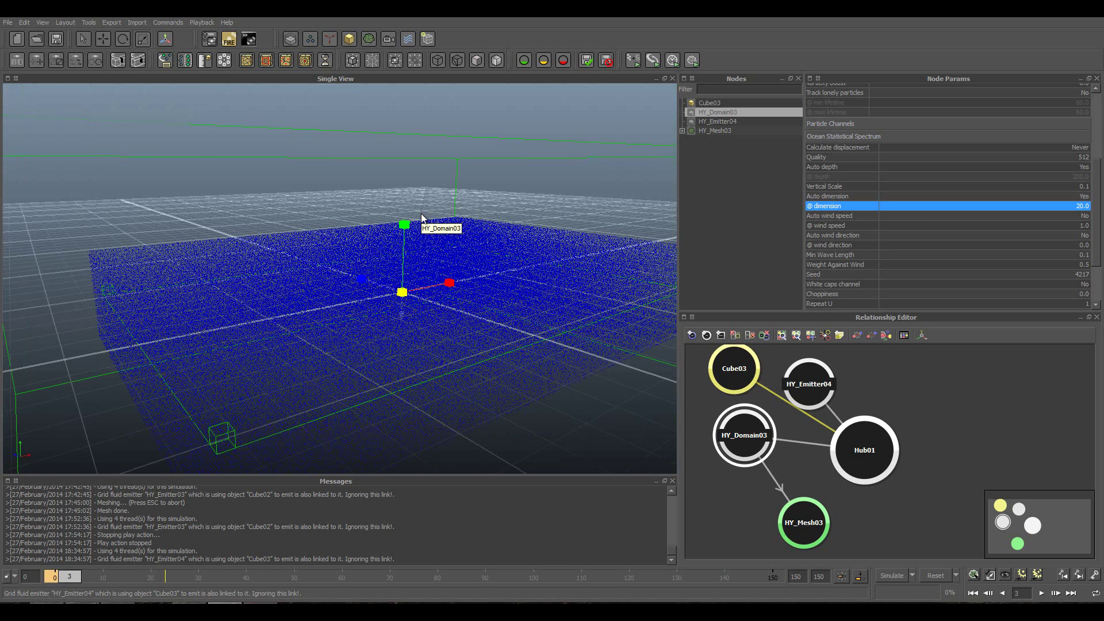
key(w)
scroll(322, 287, down, 3)
alt+drag(321, 276, 363, 243)
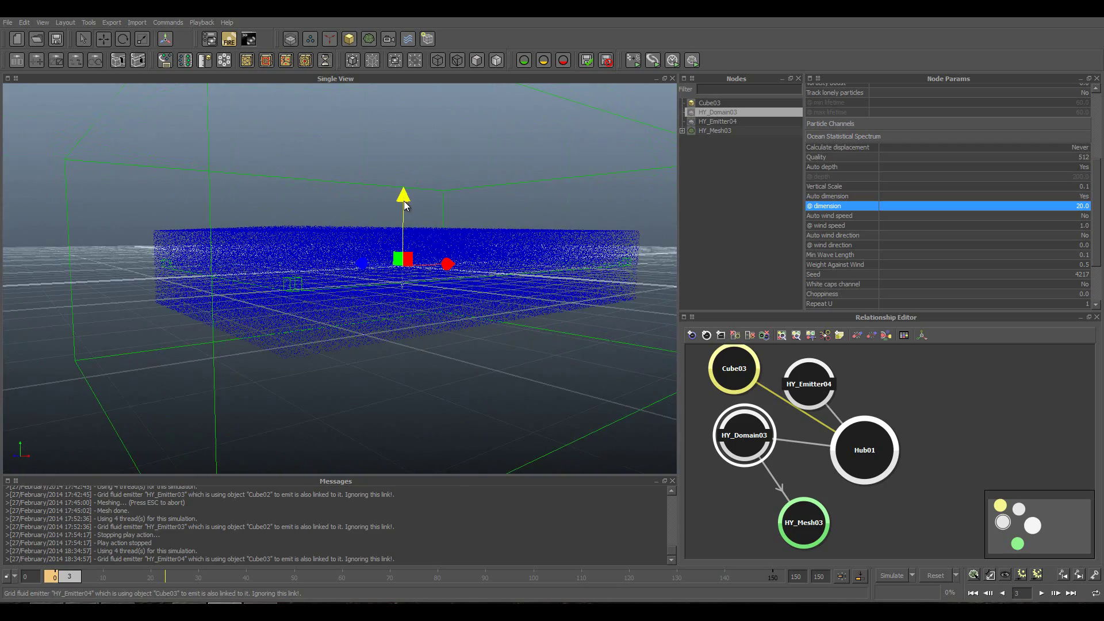
drag(405, 202, 406, 191)
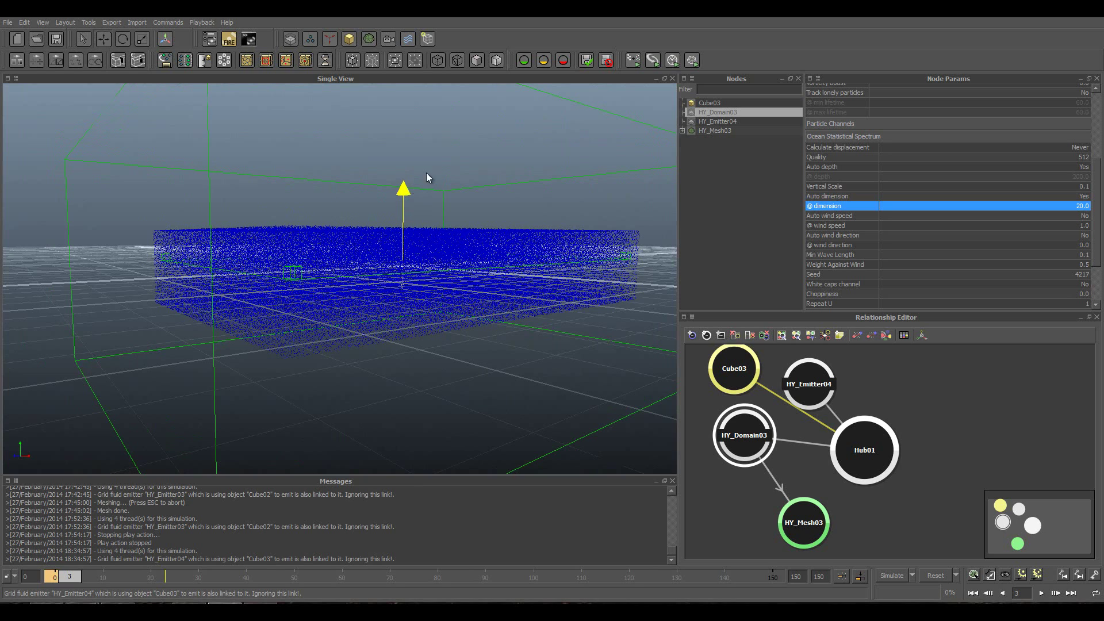
alt+drag(453, 163, 456, 229)
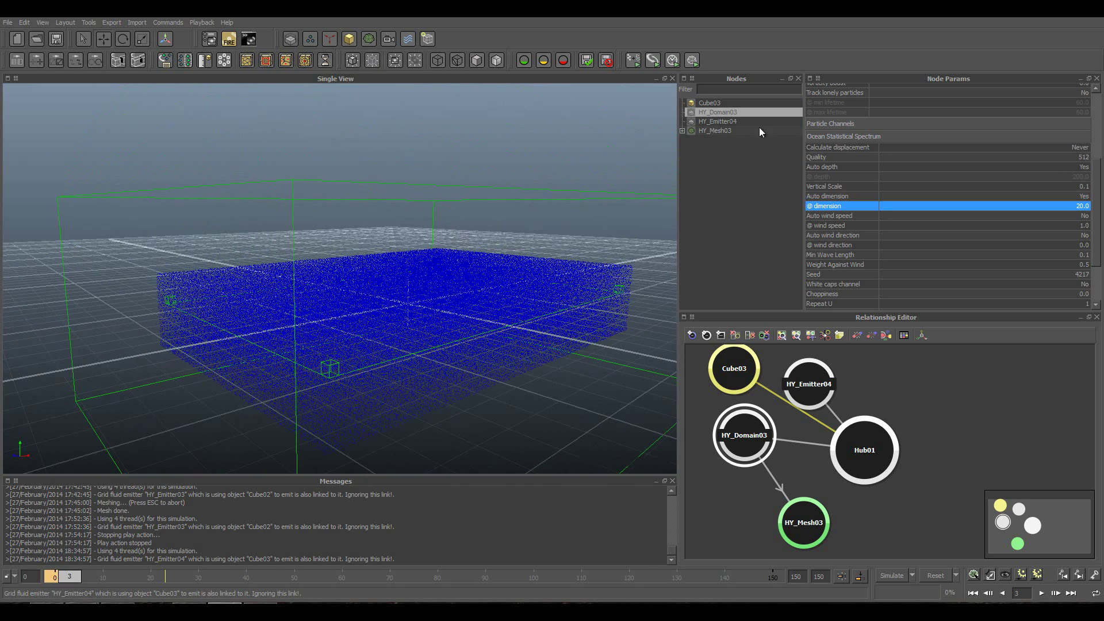
Unhide HY_Mesh03 and scroll its Node Params up to the Mesh build settings.
click(727, 129)
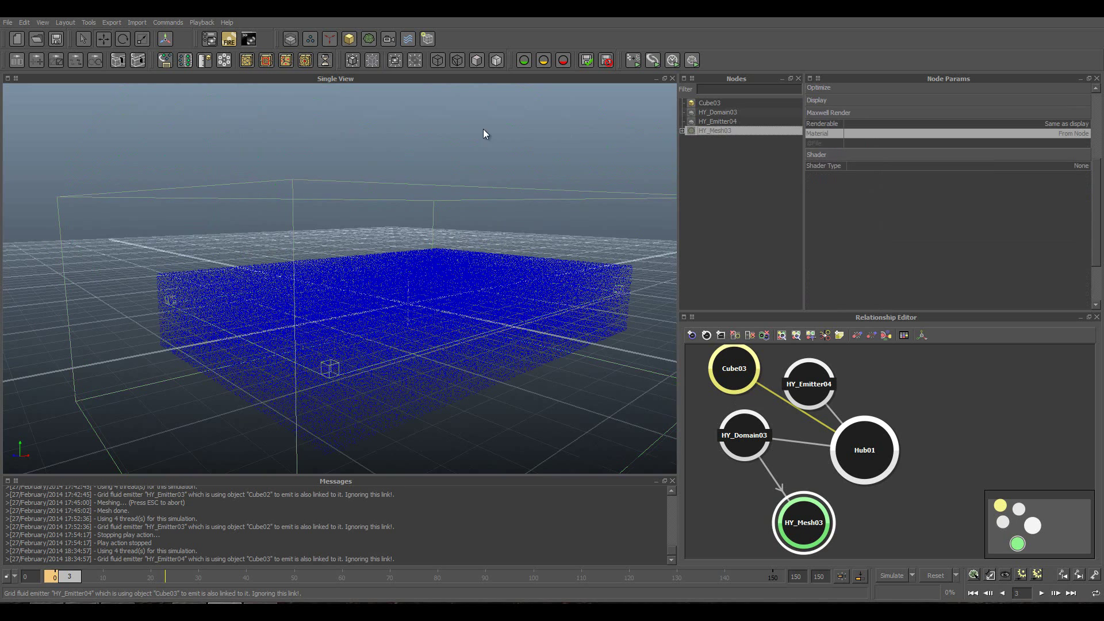
click(353, 60)
click(605, 233)
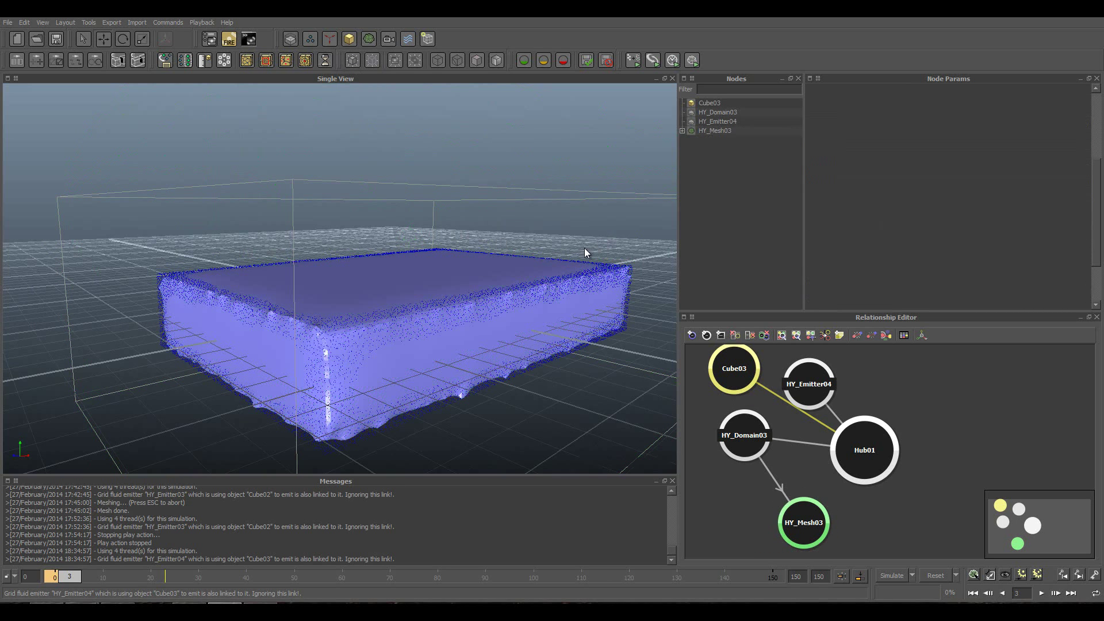
click(723, 112)
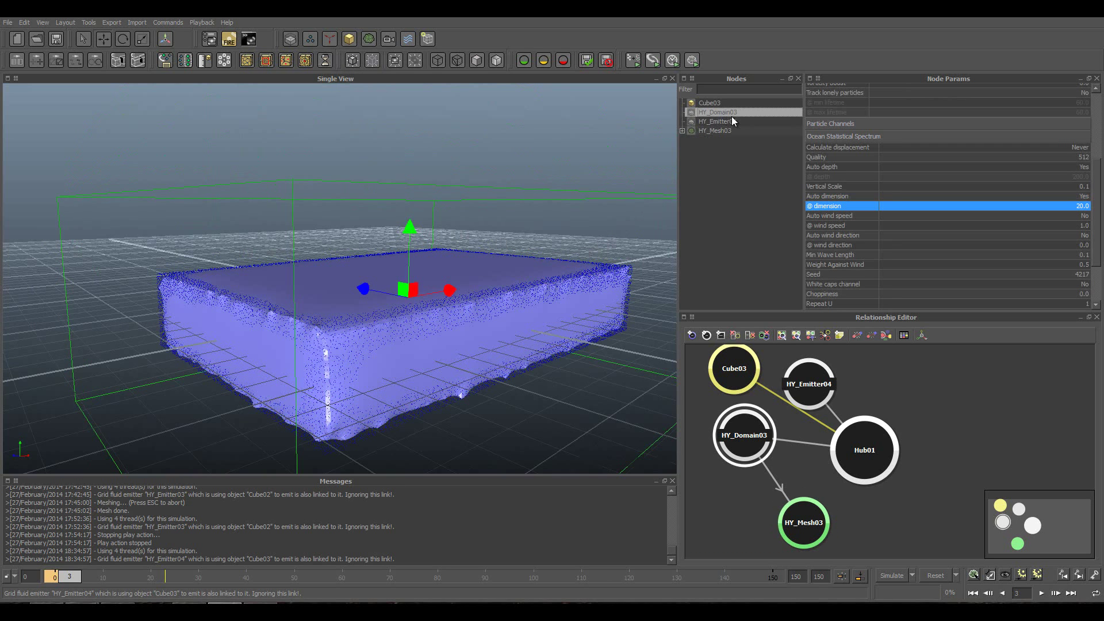
click(712, 130)
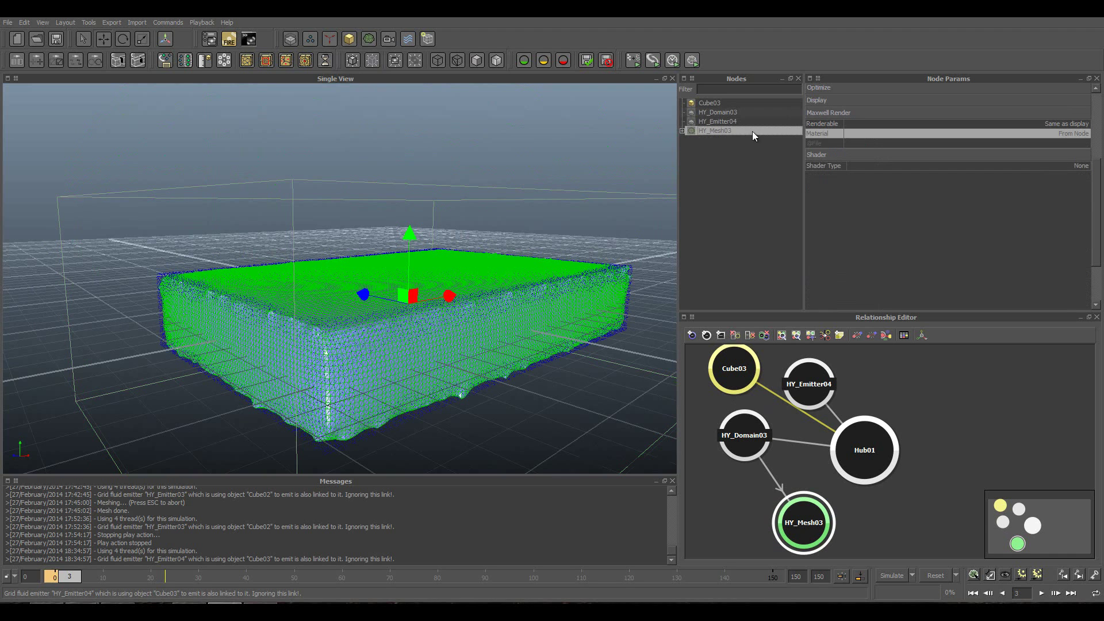
scroll(826, 101, up, 2)
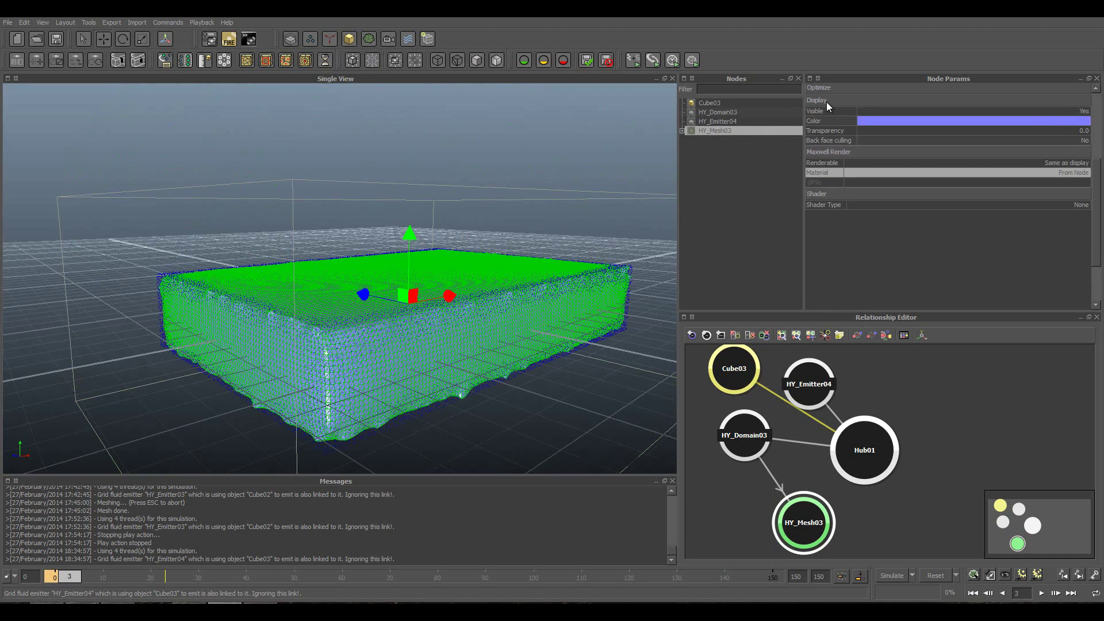
scroll(827, 102, up, 1)
scroll(826, 105, up, 1)
scroll(823, 135, up, 2)
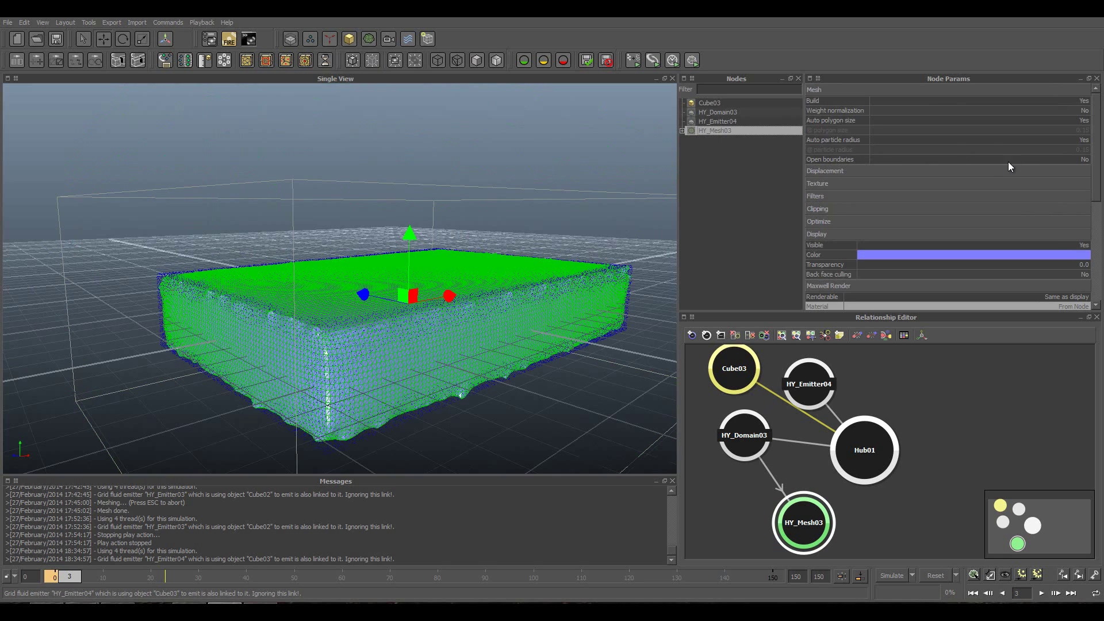
Set Open boundaries to Yes on HY_Mesh03, rebuild it, and view the flat surface.
click(1023, 160)
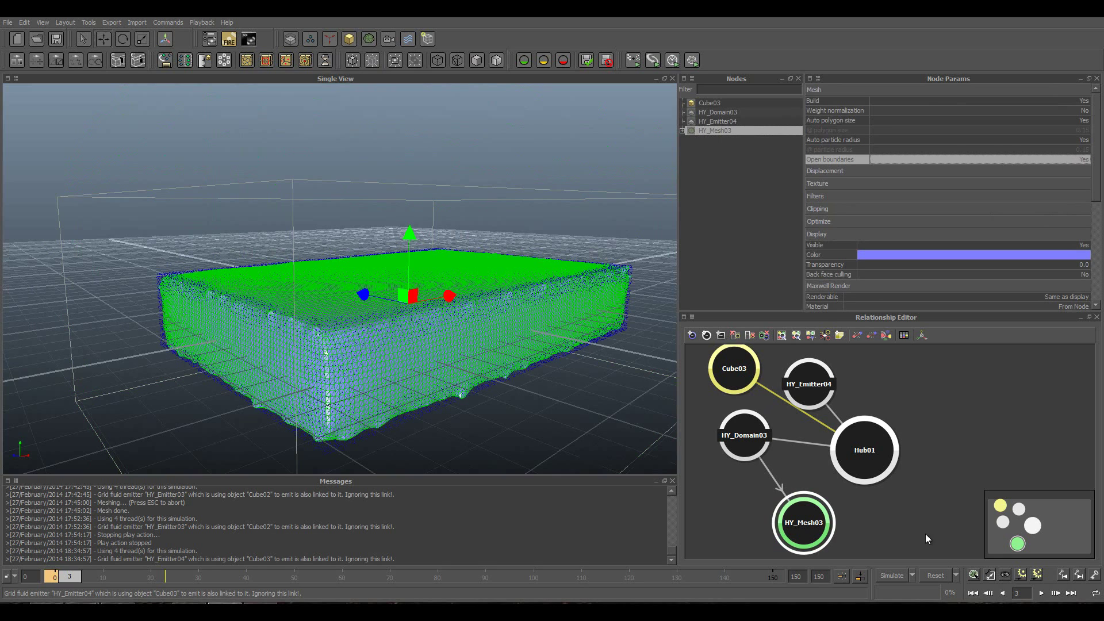
click(973, 576)
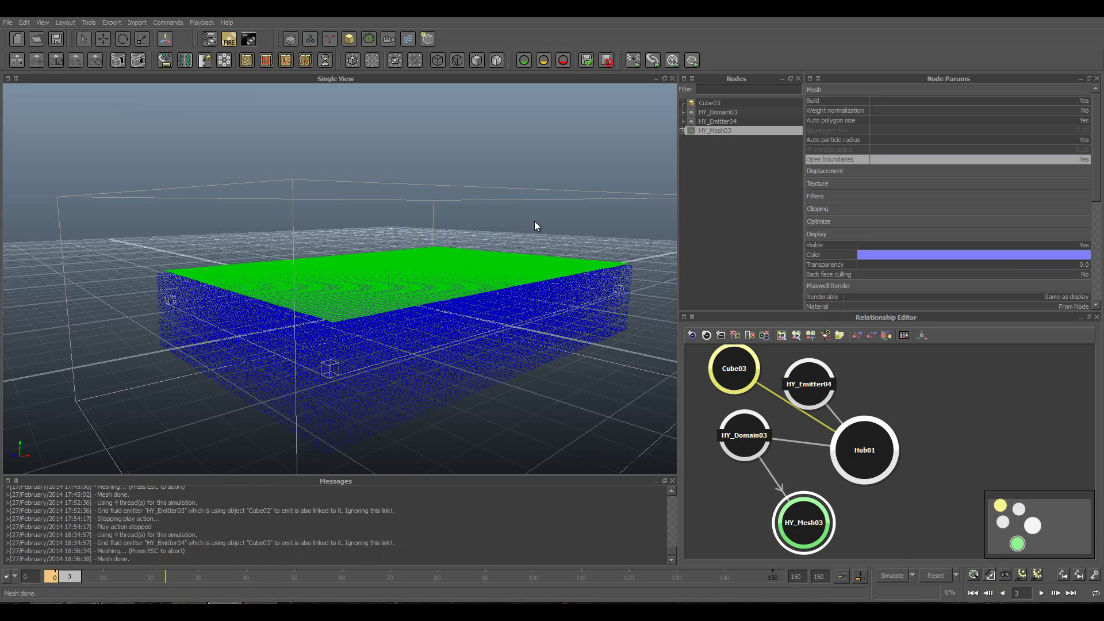
click(552, 224)
scroll(545, 230, up, 3)
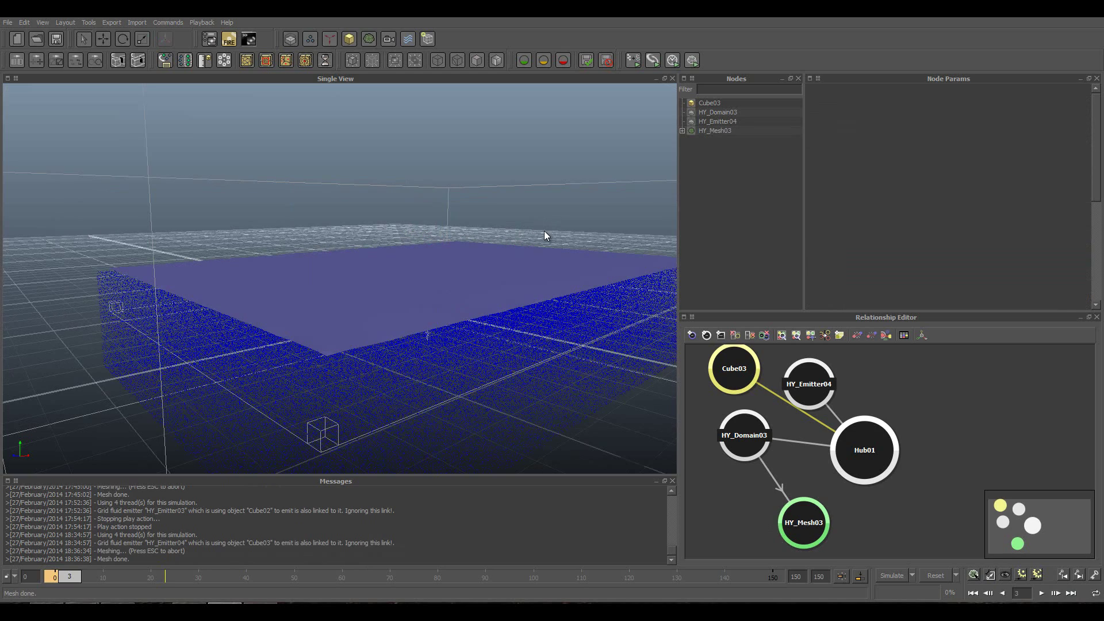
scroll(540, 233, down, 3)
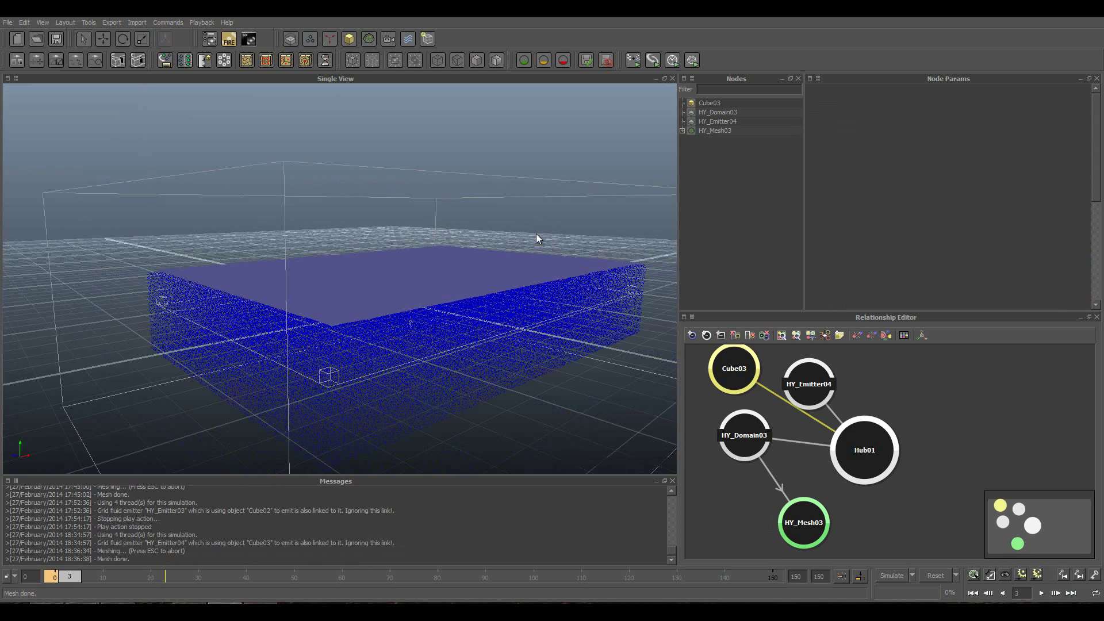
alt+drag(422, 261, 467, 265)
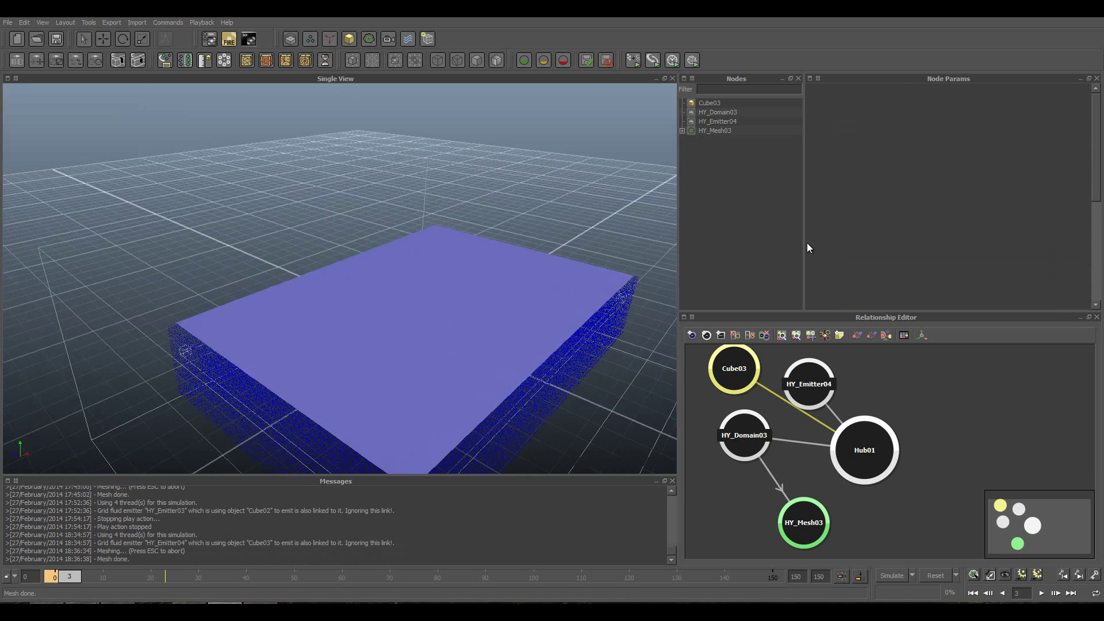
Change HY_Domain03's Ocean Statistical Spectrum Calculate displacement from Never to Always.
click(727, 130)
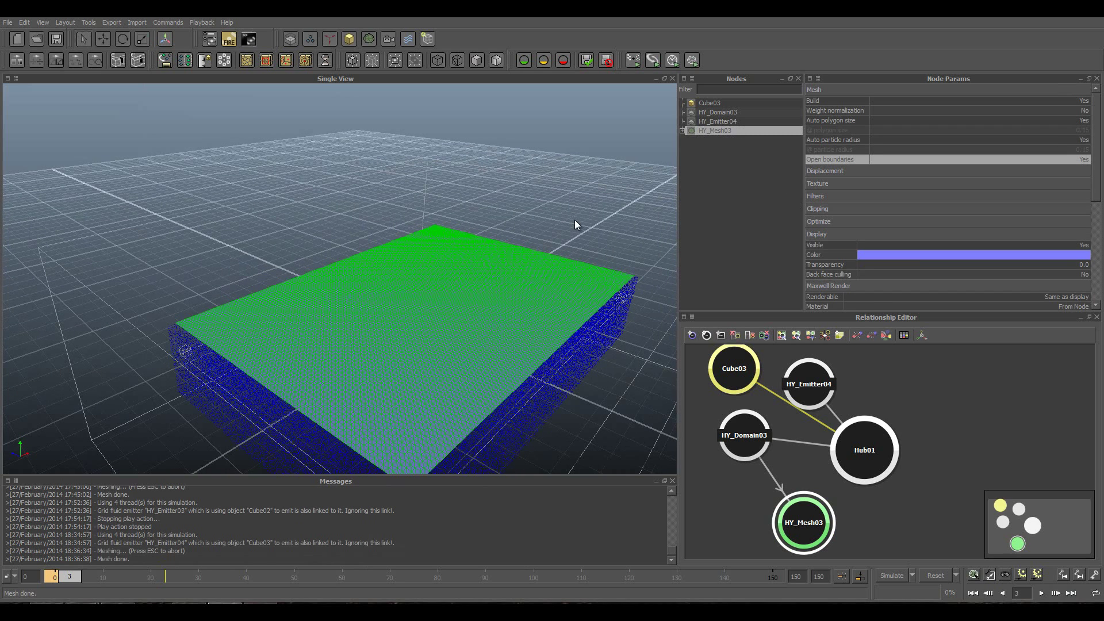
click(575, 220)
click(727, 114)
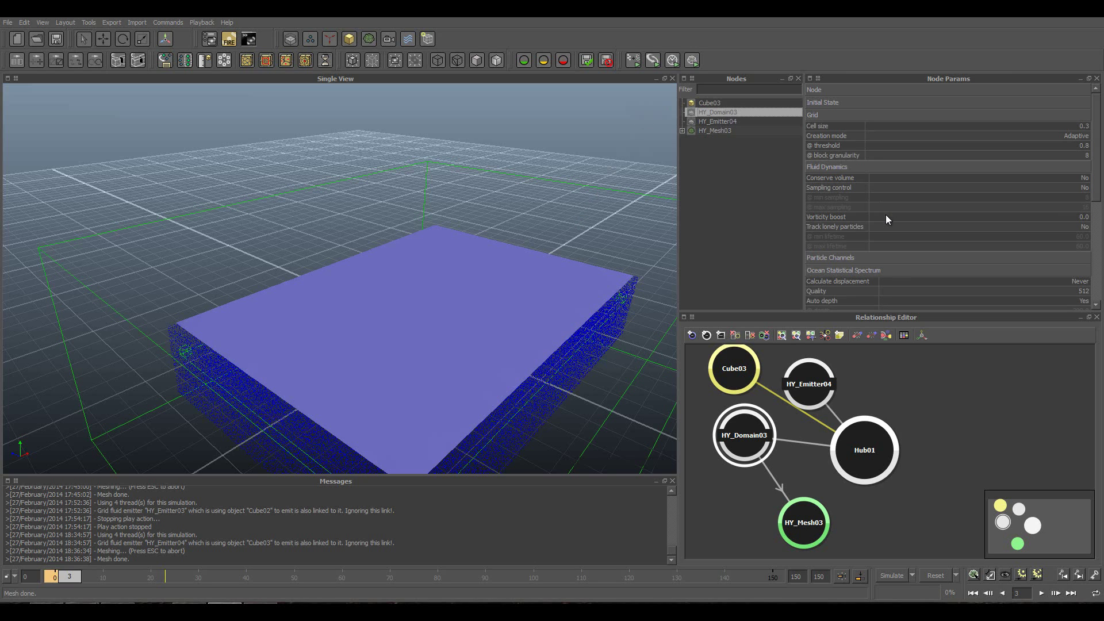
scroll(886, 217, down, 1)
scroll(886, 216, down, 1)
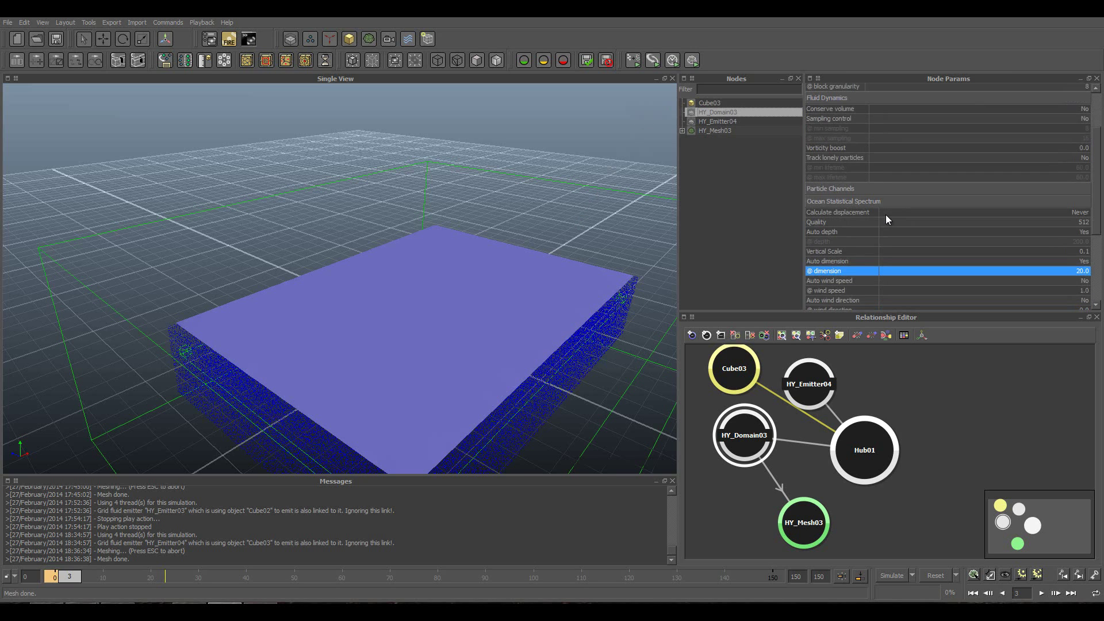
click(852, 201)
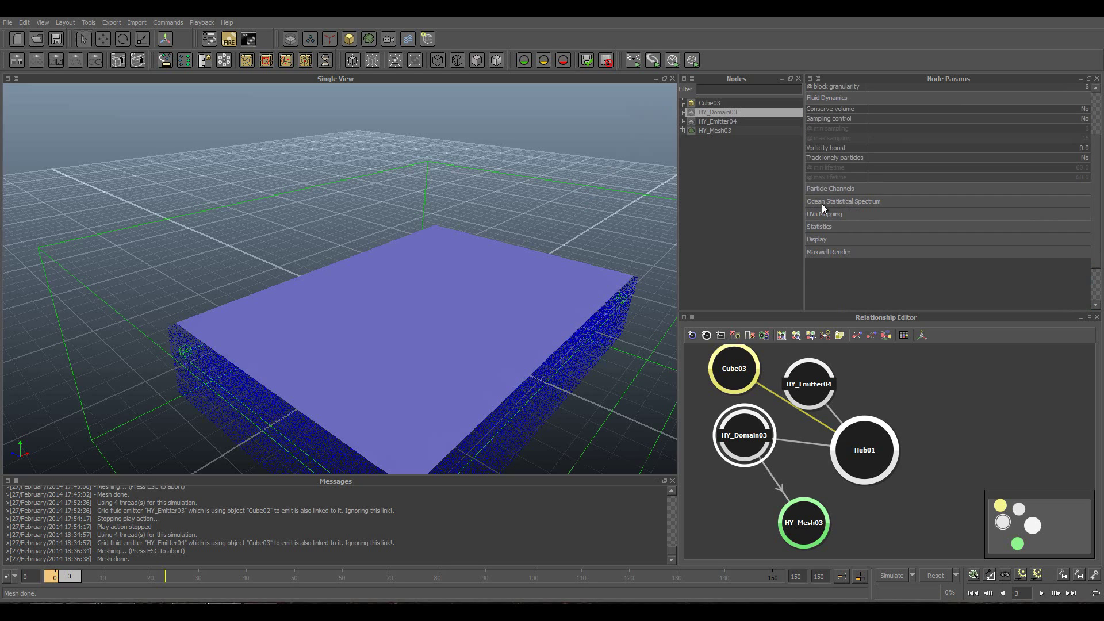
click(857, 201)
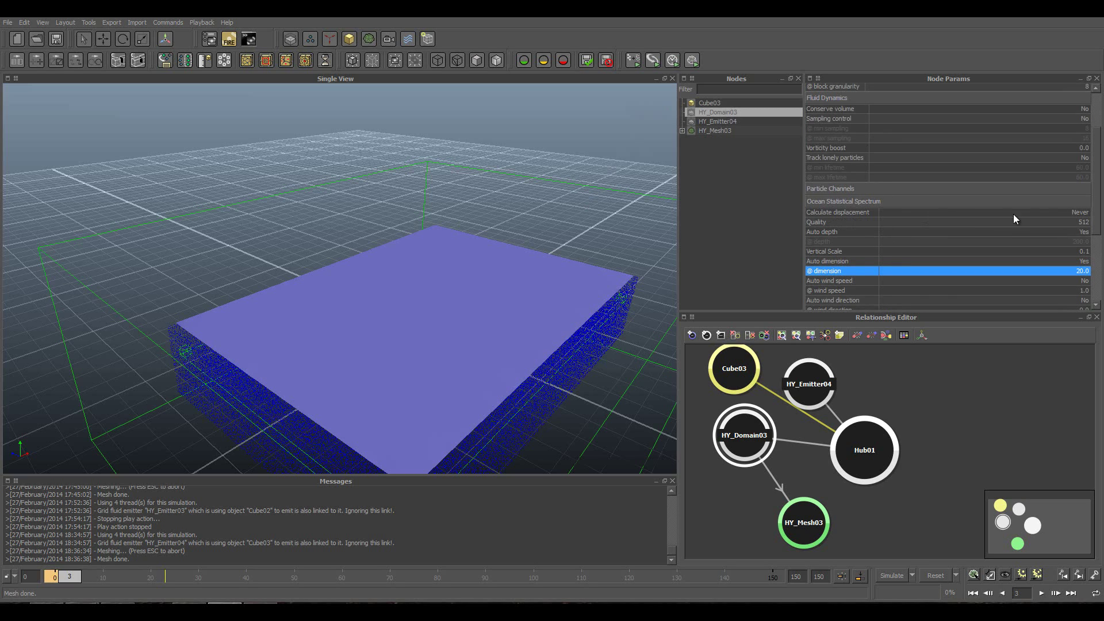
click(1074, 212)
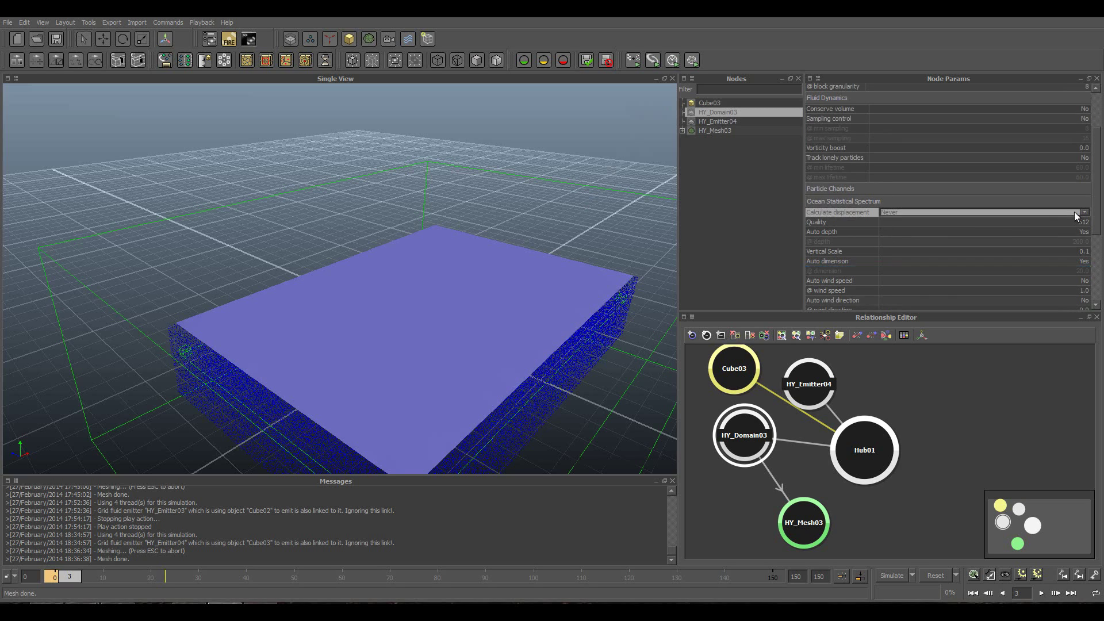
click(1074, 212)
click(997, 222)
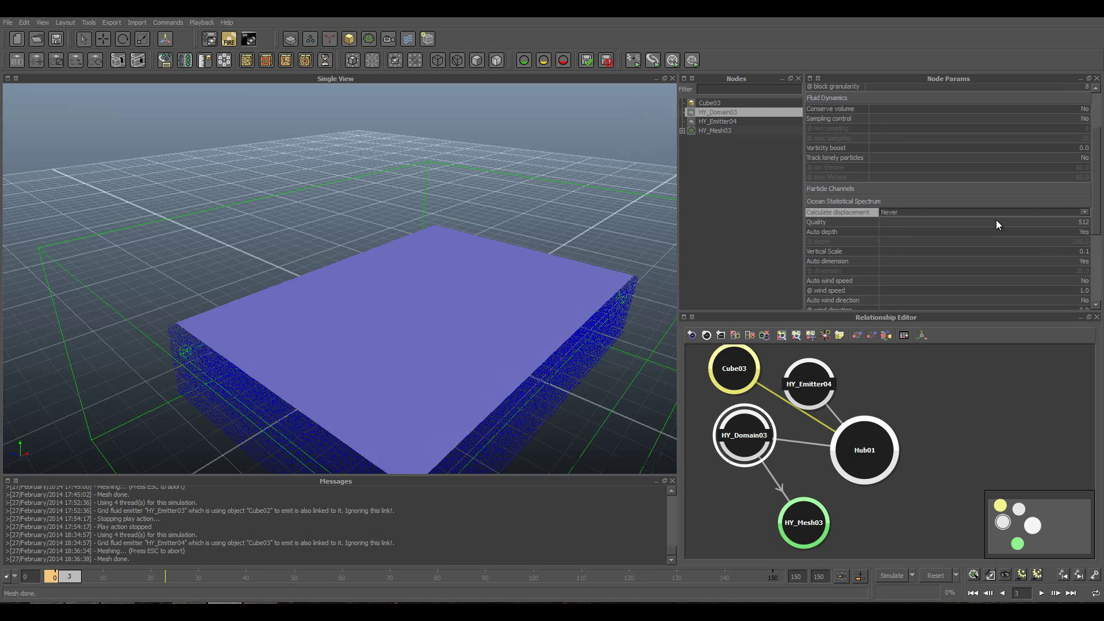
scroll(569, 364, up, 3)
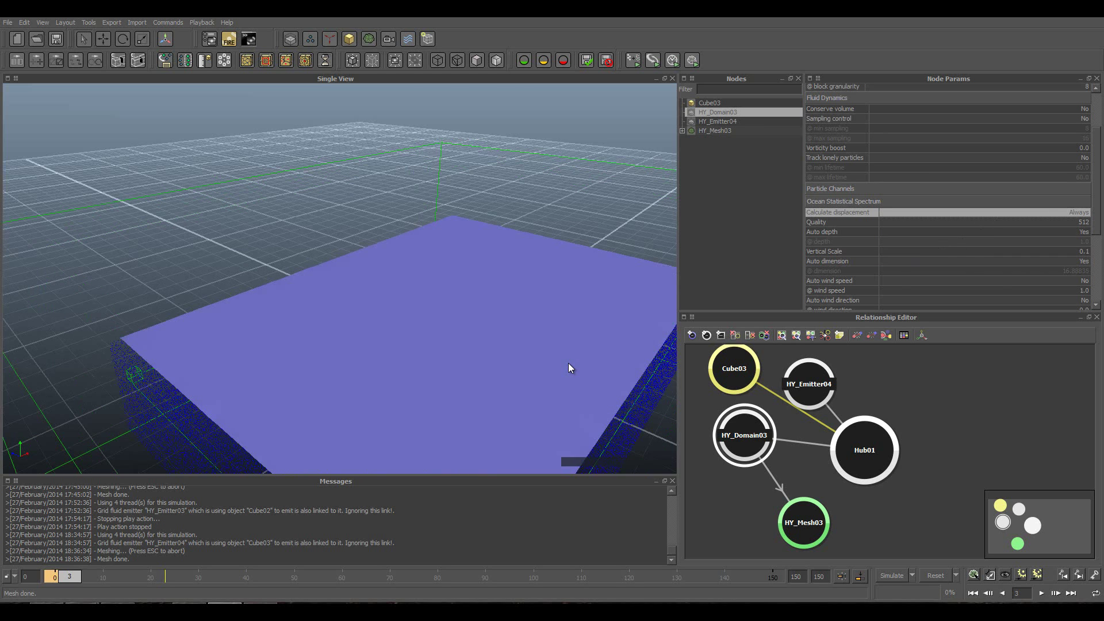
scroll(569, 364, up, 3)
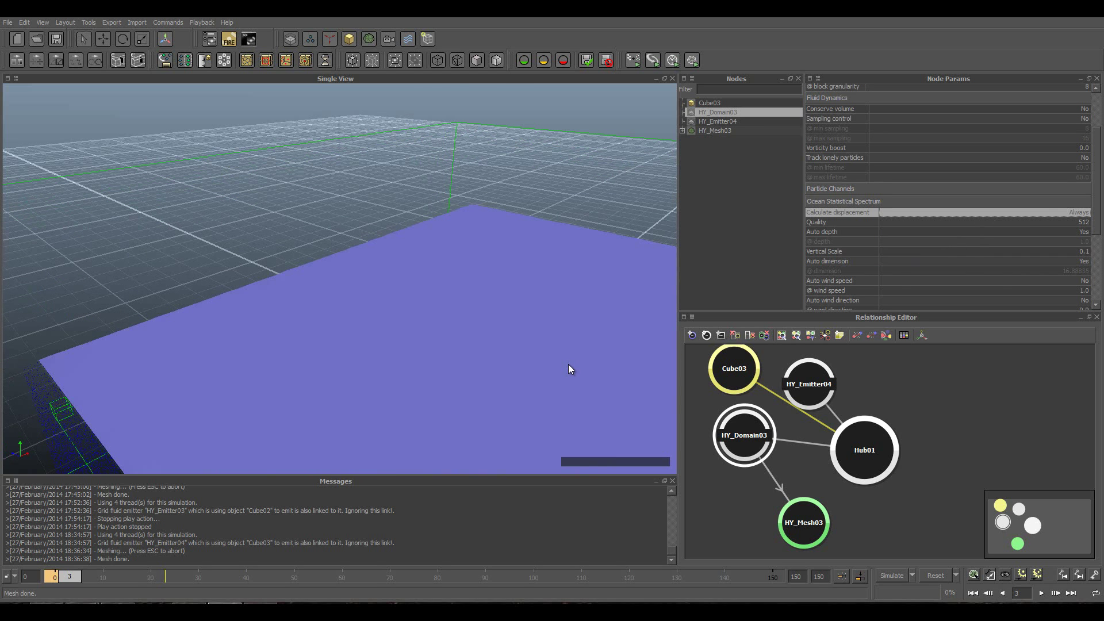
Set HY_Mesh03's Shader Type to Displacement and orbit across the resulting waves.
click(721, 130)
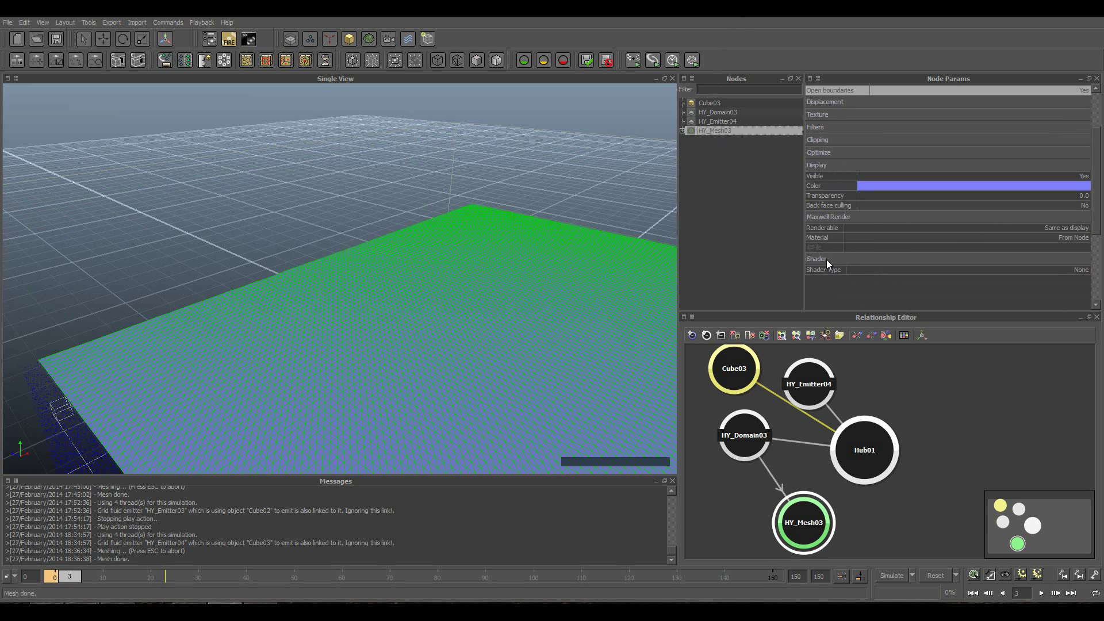
click(1083, 272)
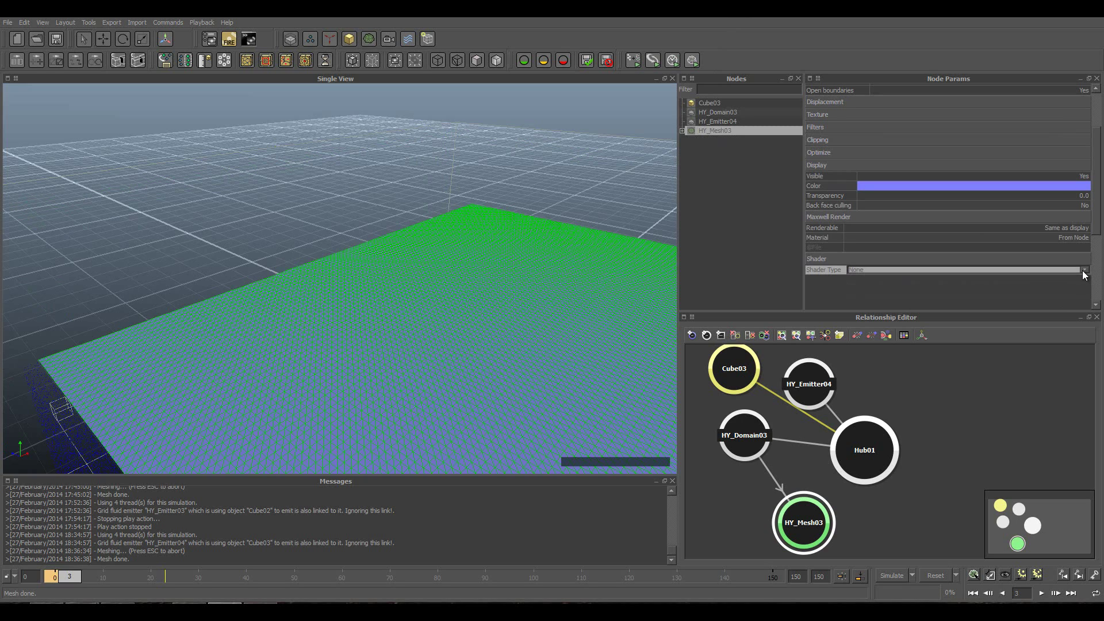
click(913, 270)
click(895, 294)
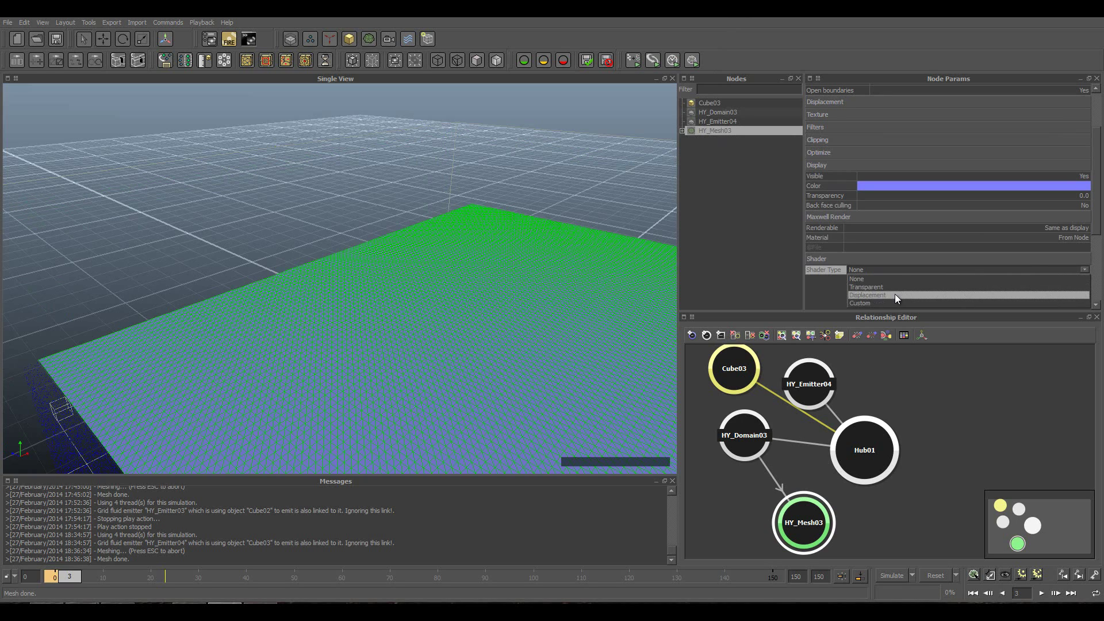
click(584, 206)
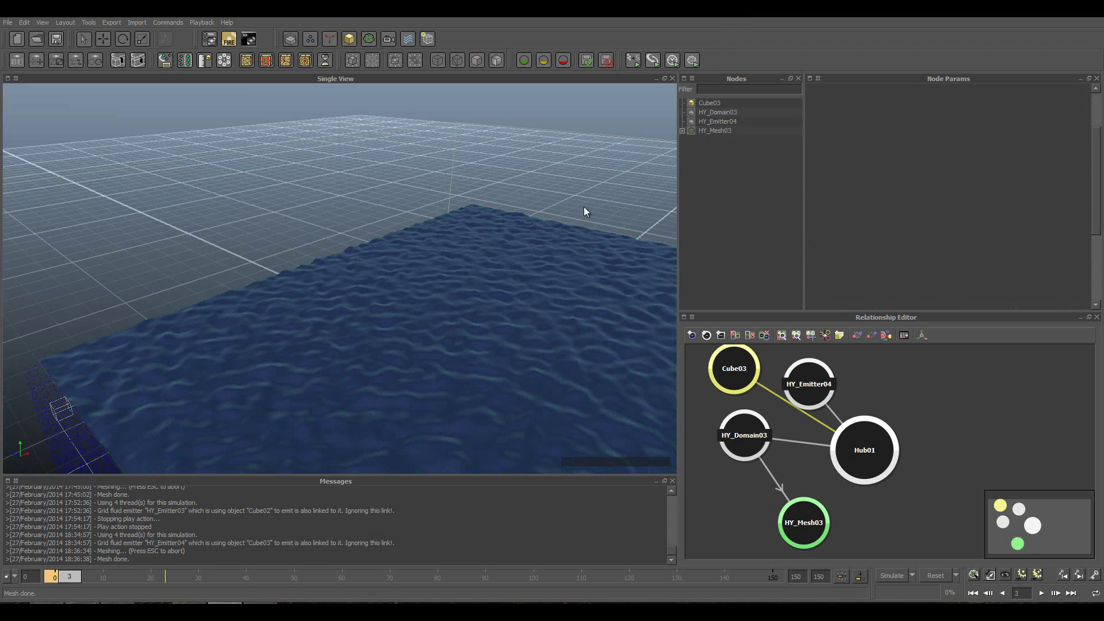
scroll(555, 301, up, 2)
scroll(554, 301, up, 1)
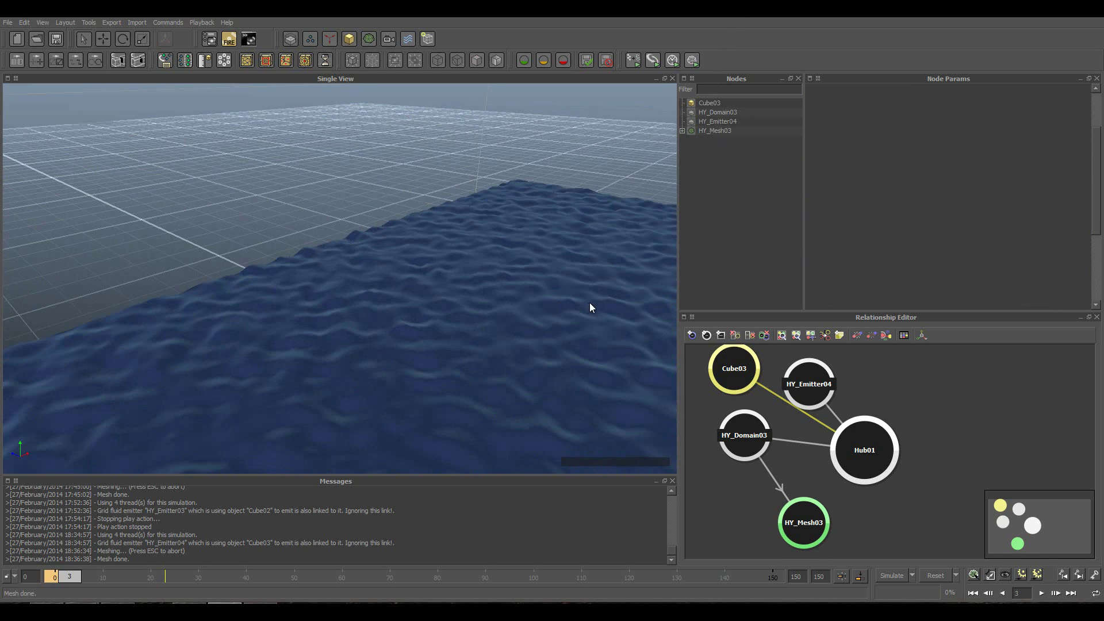
alt+drag(589, 302, 390, 216)
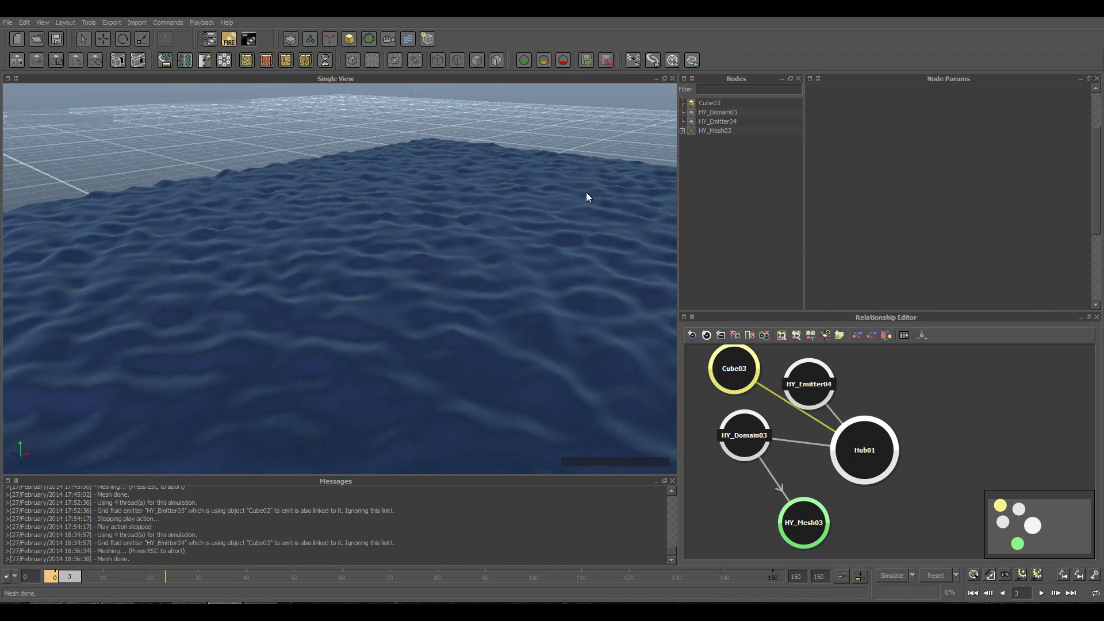
click(727, 113)
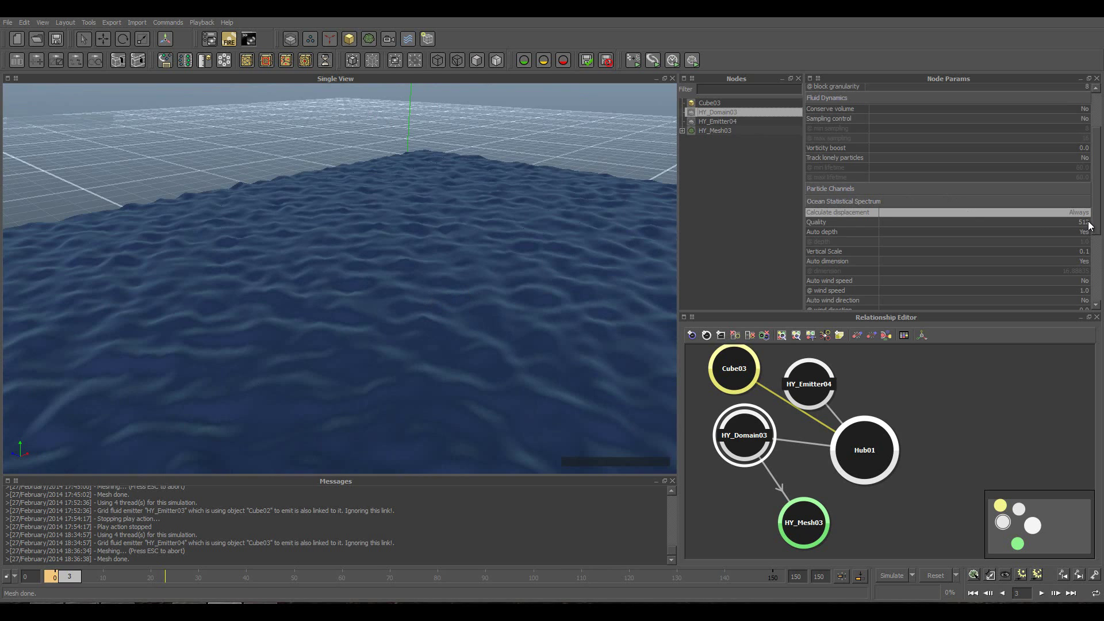
Lower the spectrum Quality to 256, toggling Auto depth off and back on.
click(974, 222)
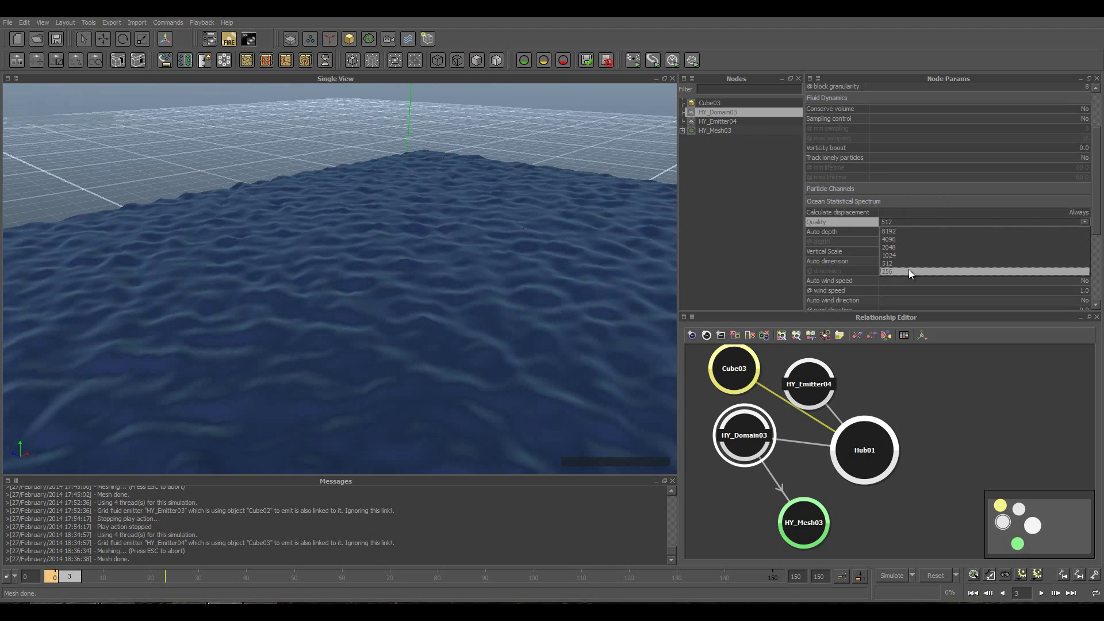
click(908, 270)
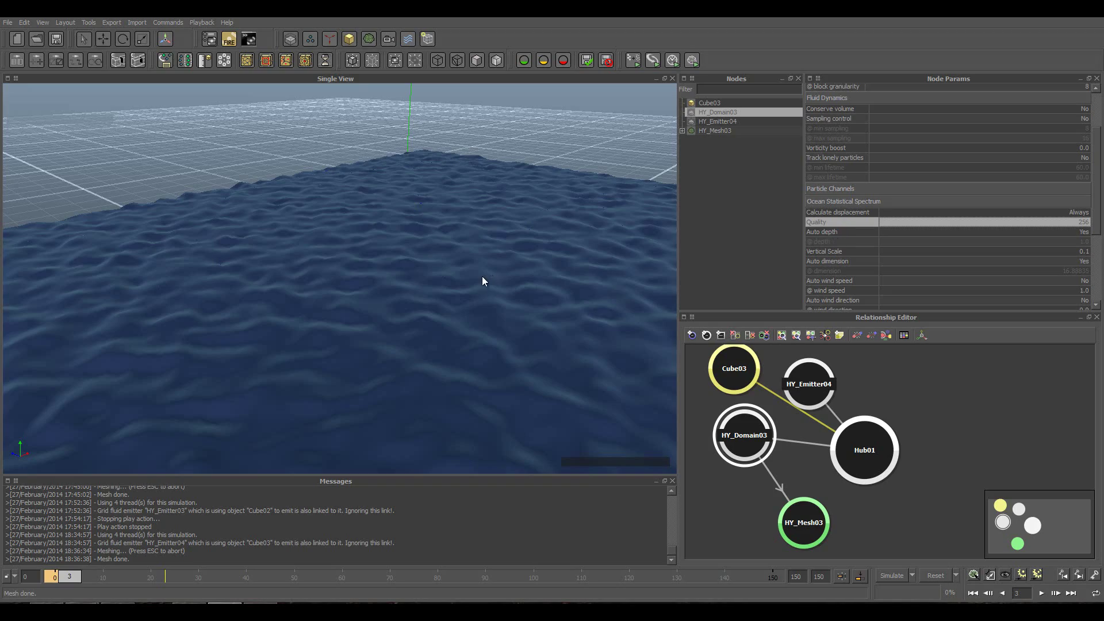
scroll(482, 277, down, 2)
scroll(482, 277, down, 2)
mouse_move(443, 311)
alt+mouse_down()
mouse_move(385, 320)
mouse_move(426, 278)
mouse_move(391, 265)
mouse_move(309, 279)
mouse_move(384, 288)
mouse_move(471, 276)
alt+mouse_up()
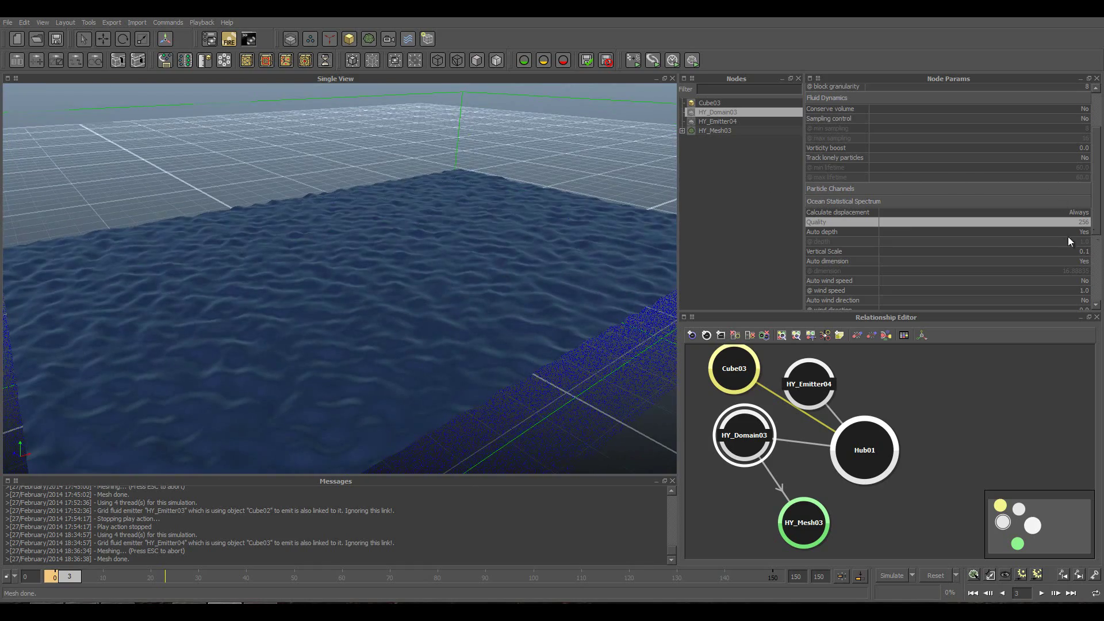
click(1083, 233)
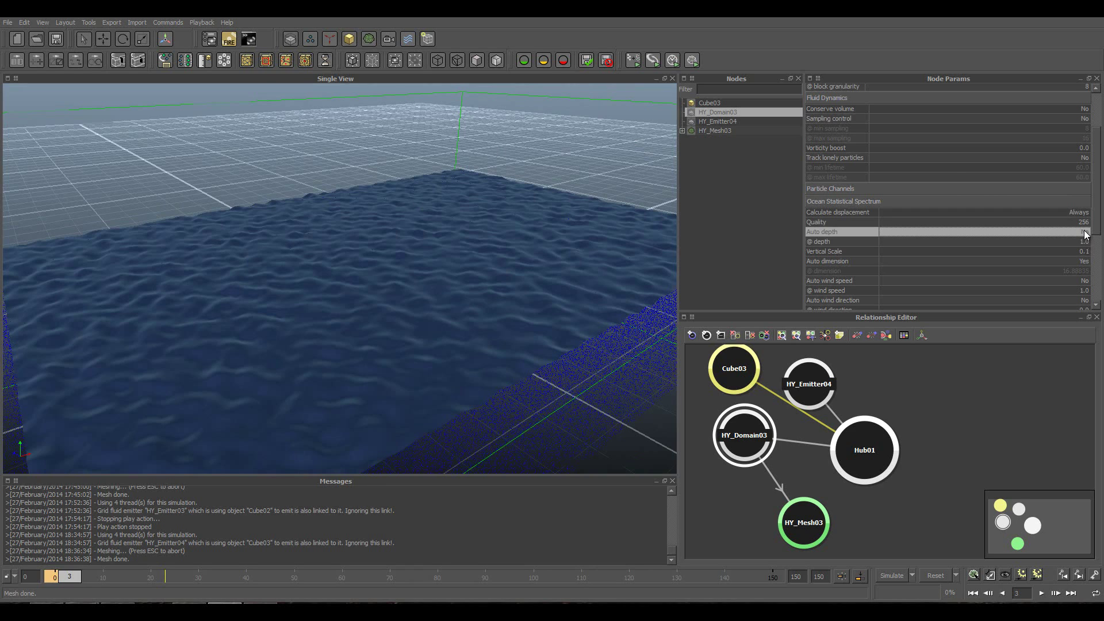
click(1085, 232)
alt+right_drag(657, 257, 553, 257)
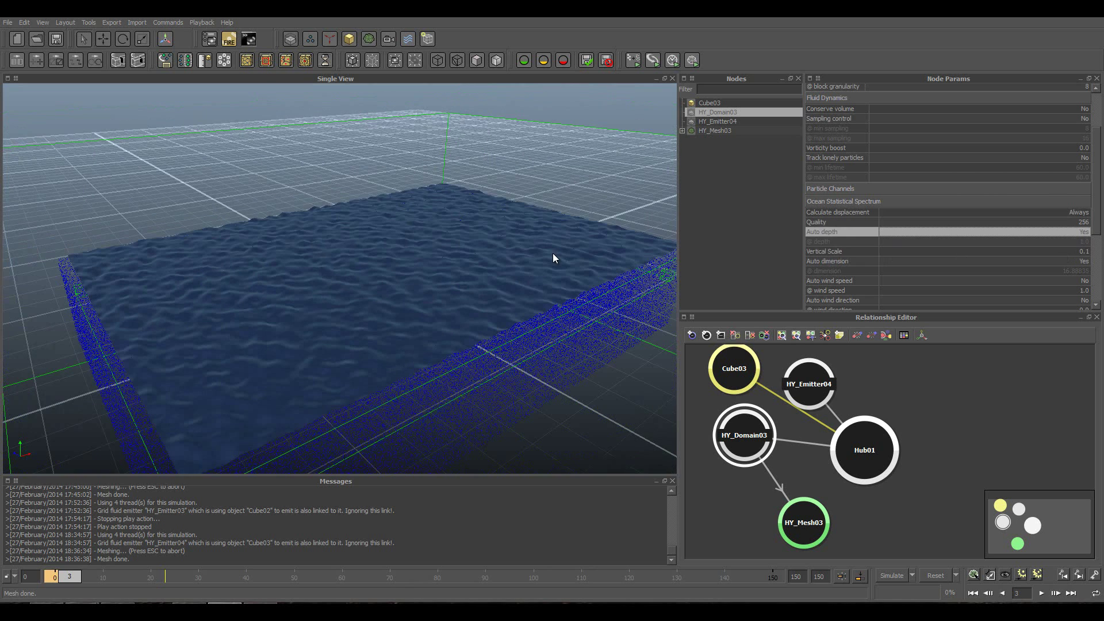
Set Vertical Scale to 0.2 and orbit low to inspect the taller waves.
click(1084, 251)
text(0.1)
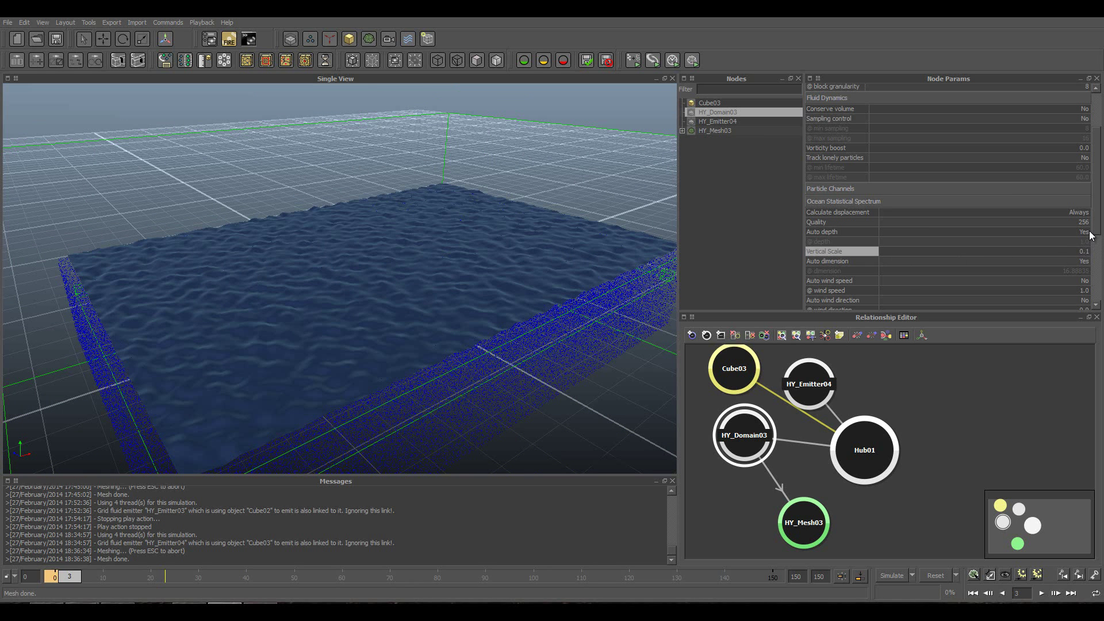
key(BackSpace)
text(2)
key(Return)
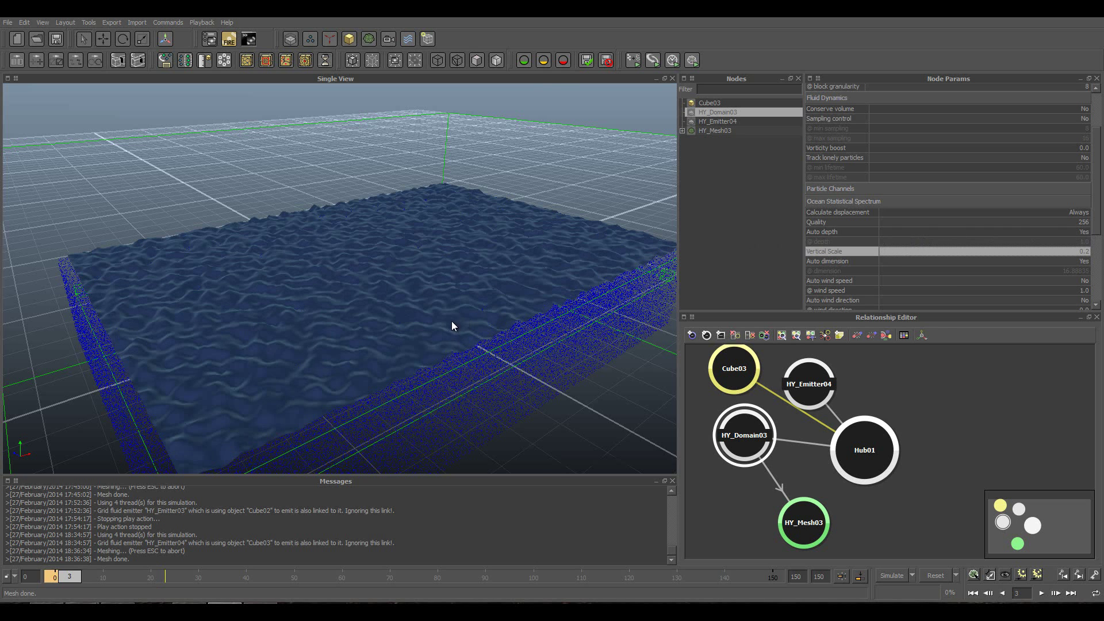
scroll(450, 321, up, 3)
scroll(443, 319, up, 2)
mouse_move(433, 324)
alt+mouse_down()
mouse_move(526, 311)
mouse_move(449, 316)
alt+mouse_up()
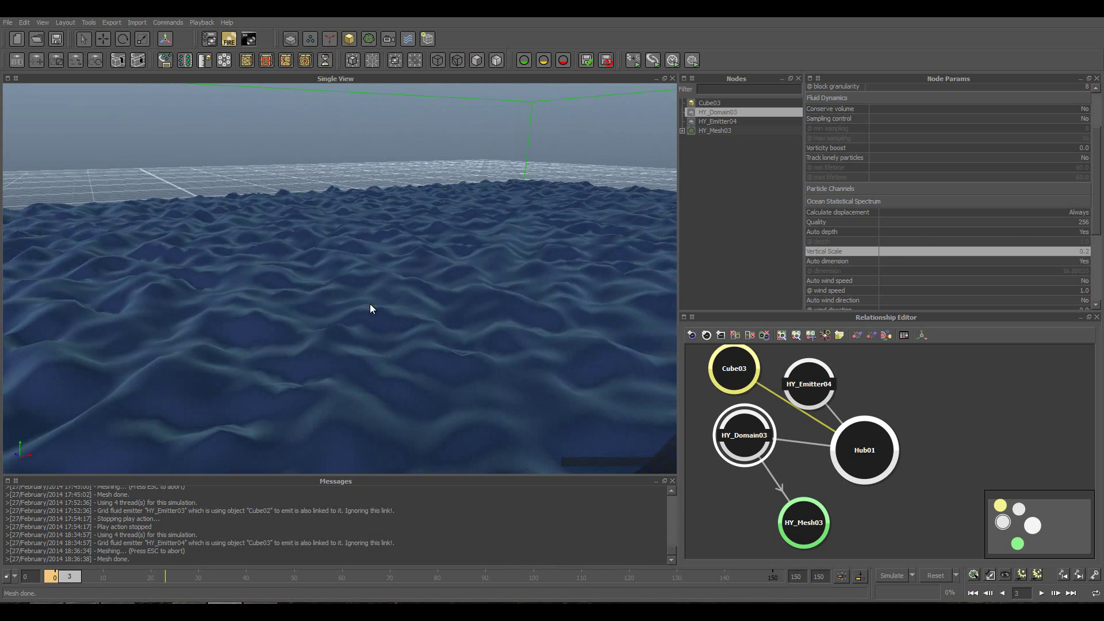
alt+drag(370, 304, 381, 274)
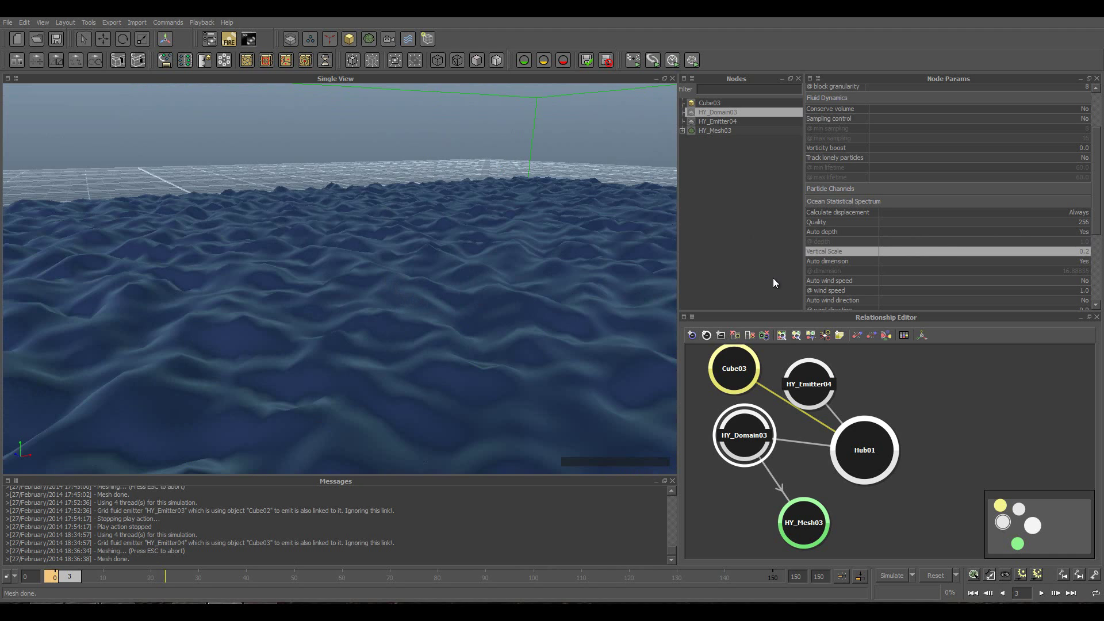
Turn off Auto dimension and set the ocean dimension to 150.
click(1062, 261)
double_click(1063, 271)
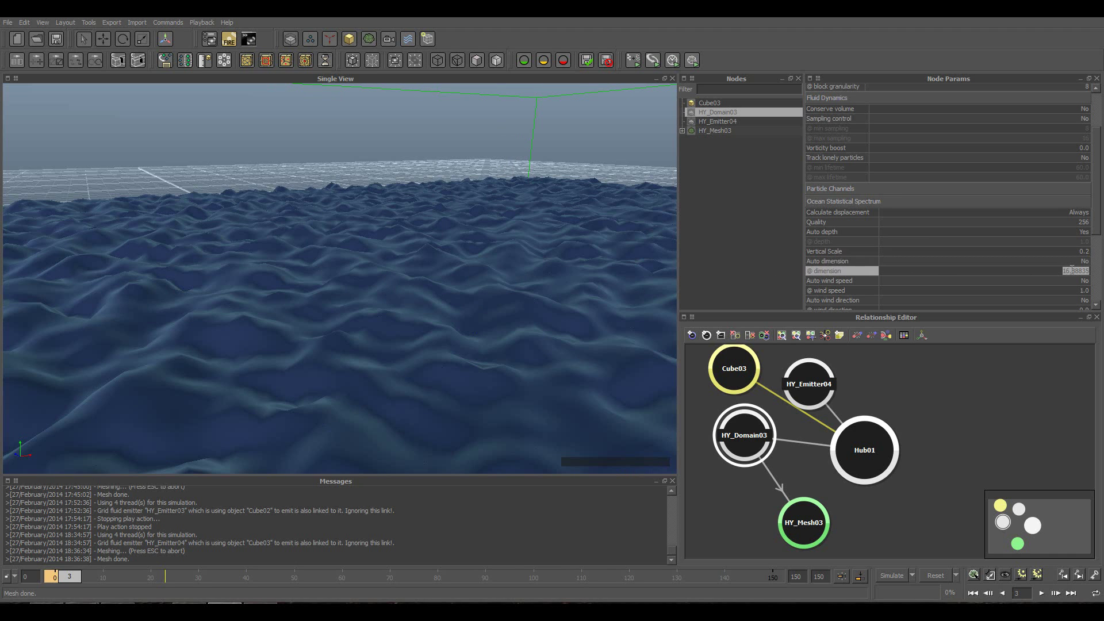
text(150)
key(Return)
alt+right_drag(482, 289, 450, 292)
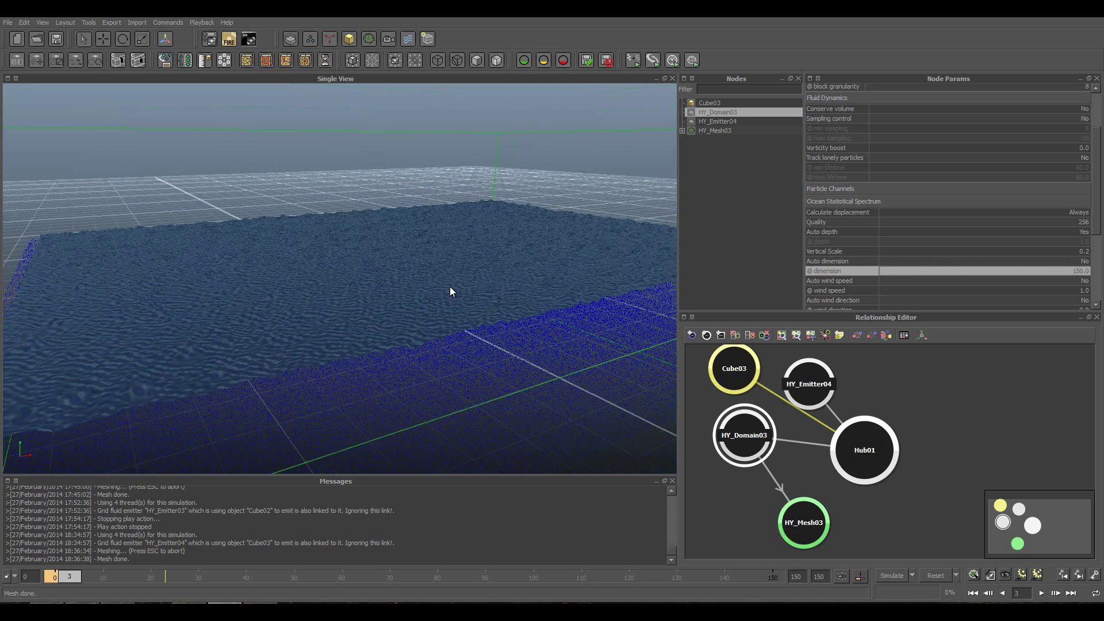
alt+drag(398, 295, 450, 313)
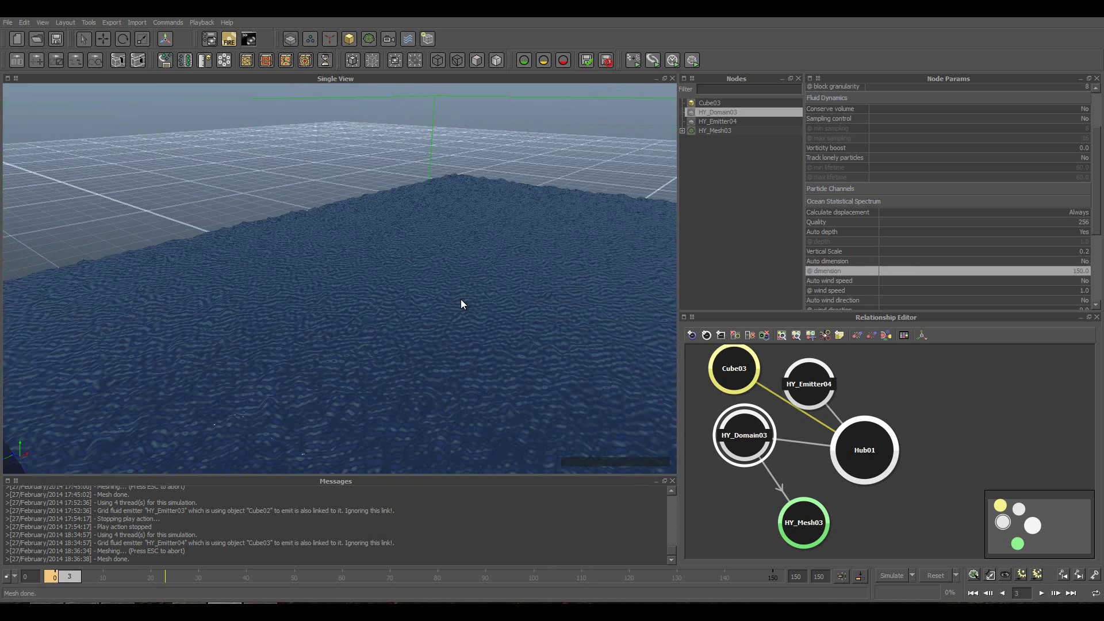
alt+drag(450, 309, 461, 299)
scroll(461, 299, up, 2)
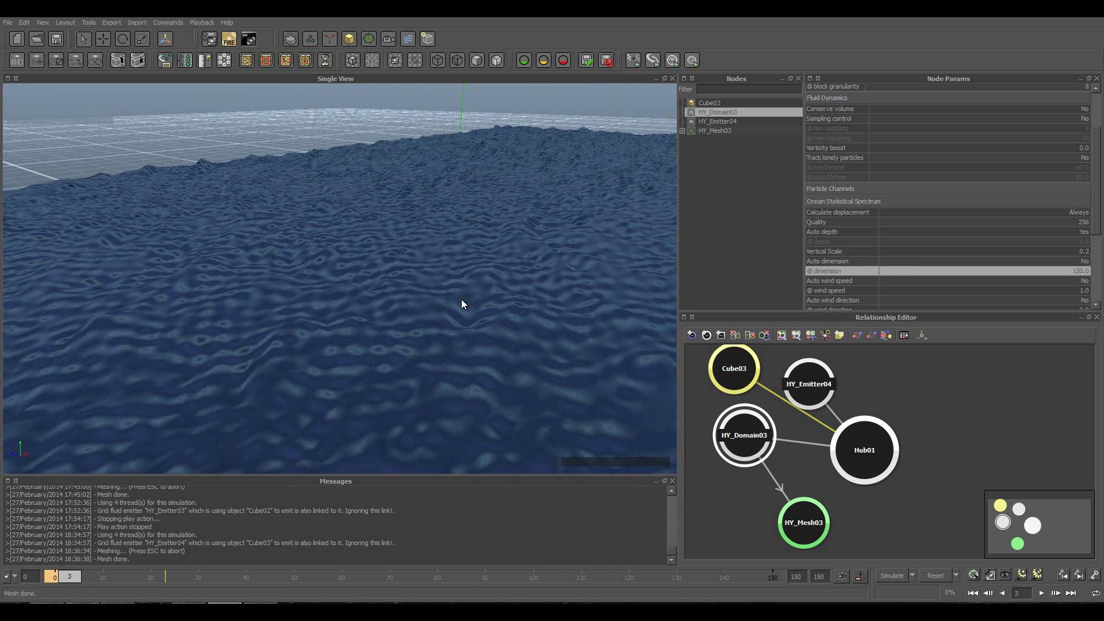
Return Vertical Scale to 0.1 and orbit to view the finer ripples.
click(1088, 250)
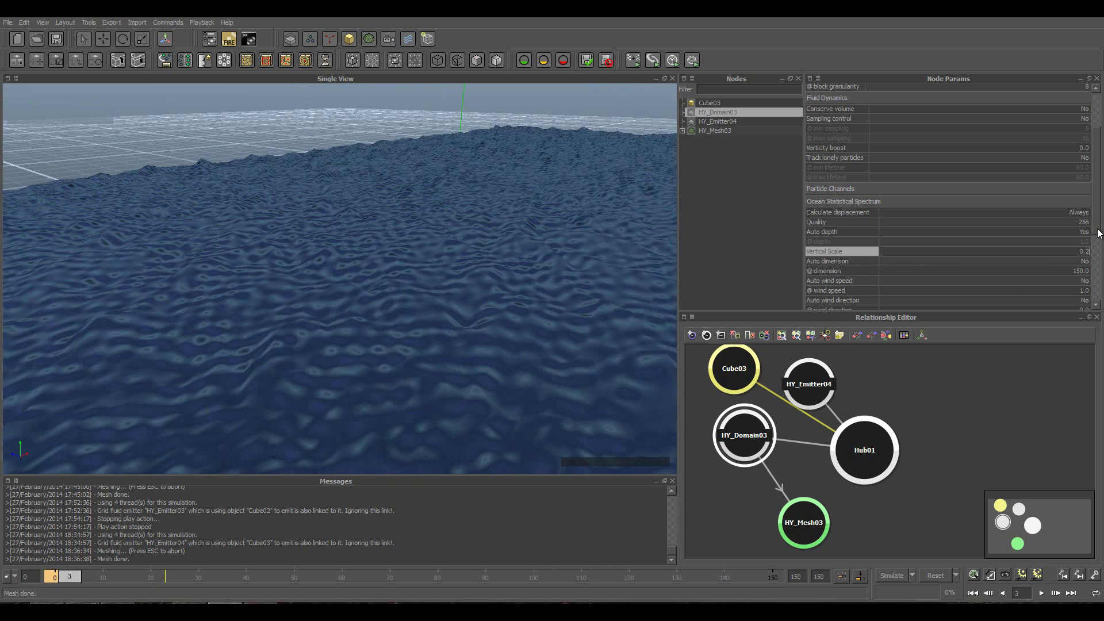
key(BackSpace)
text(1)
key(Return)
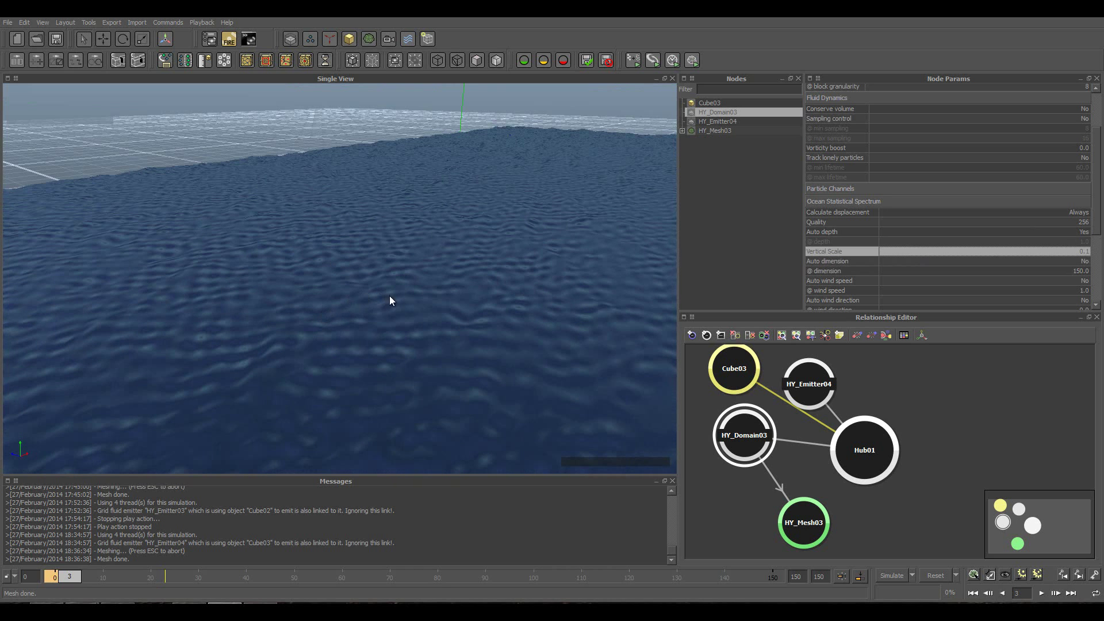
alt+drag(389, 295, 315, 209)
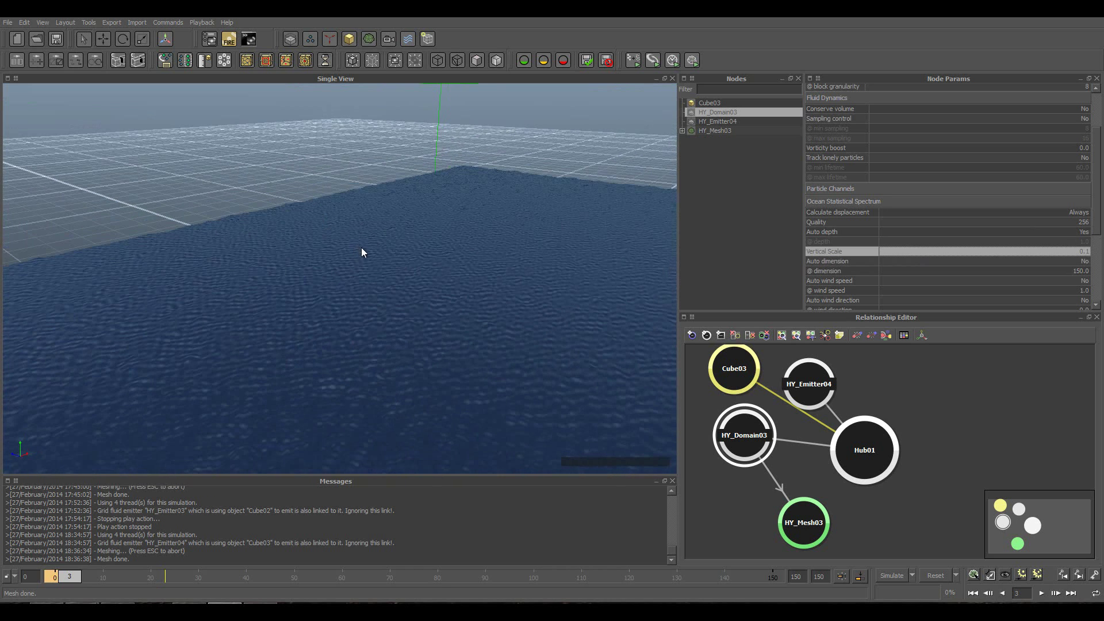
mouse_move(352, 249)
alt+mouse_down()
mouse_move(404, 281)
mouse_move(390, 246)
alt+mouse_up()
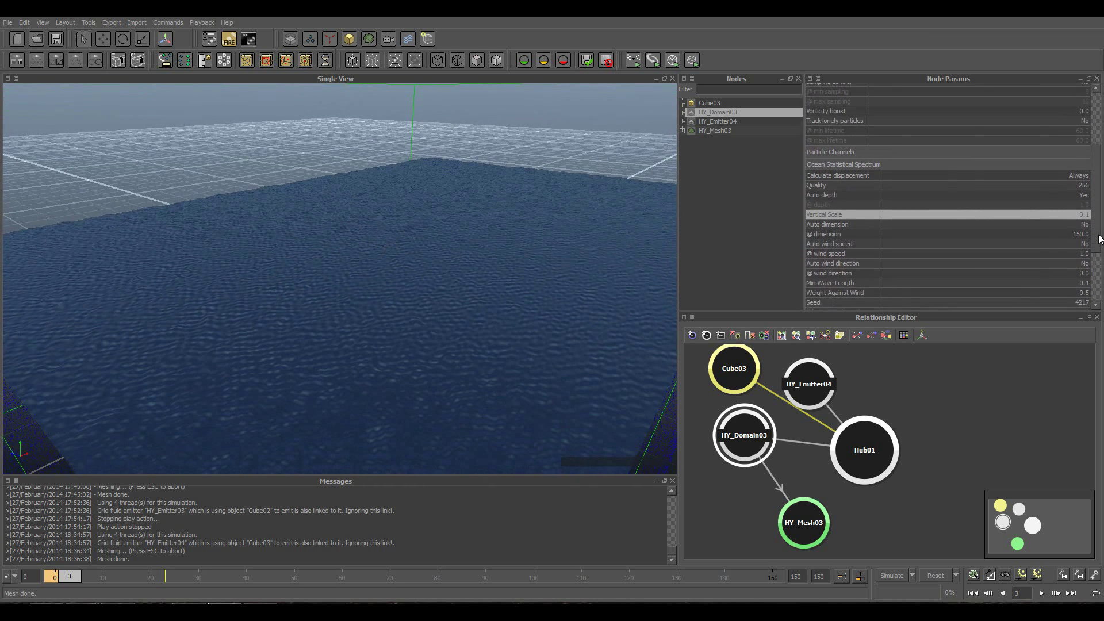
drag(1099, 220, 1098, 255)
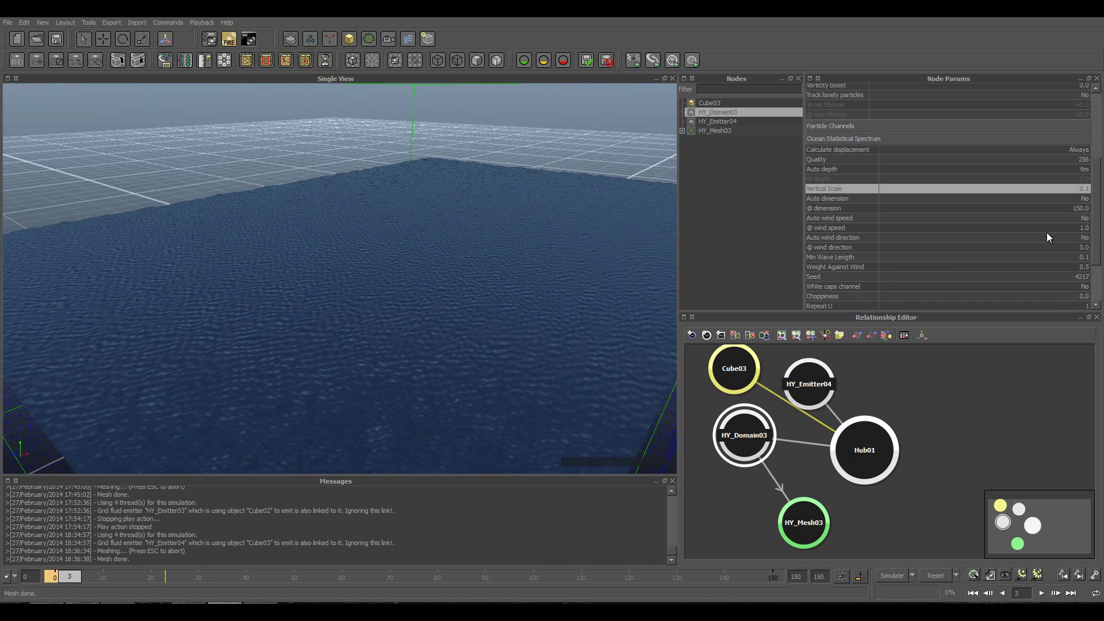
Set wind speed to 15 and turn on the White caps channel.
double_click(1075, 227)
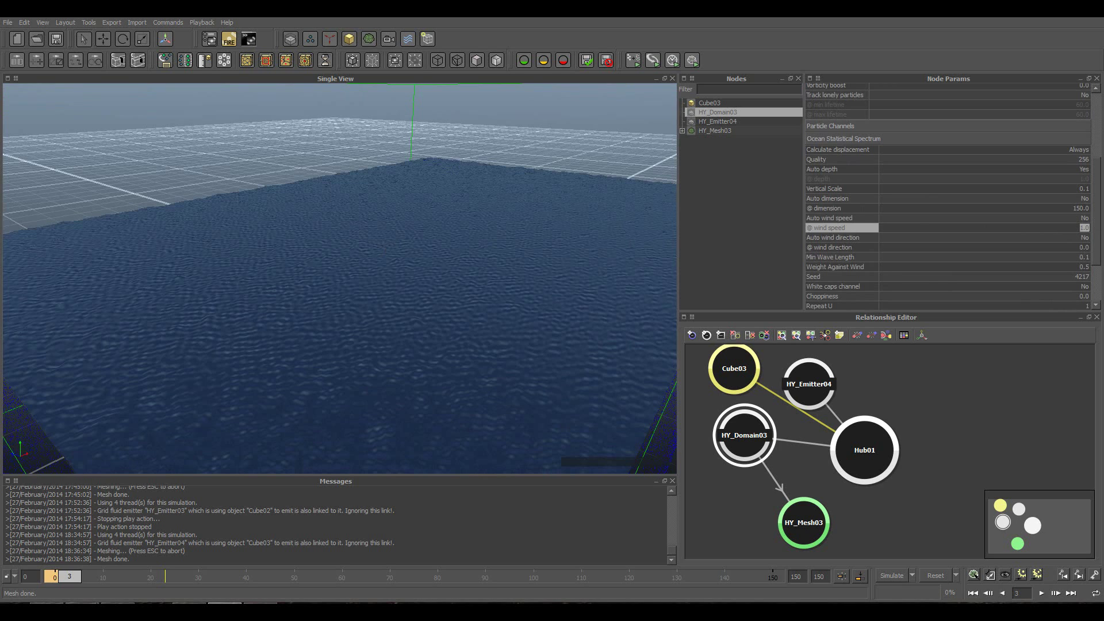
text(15)
key(Return)
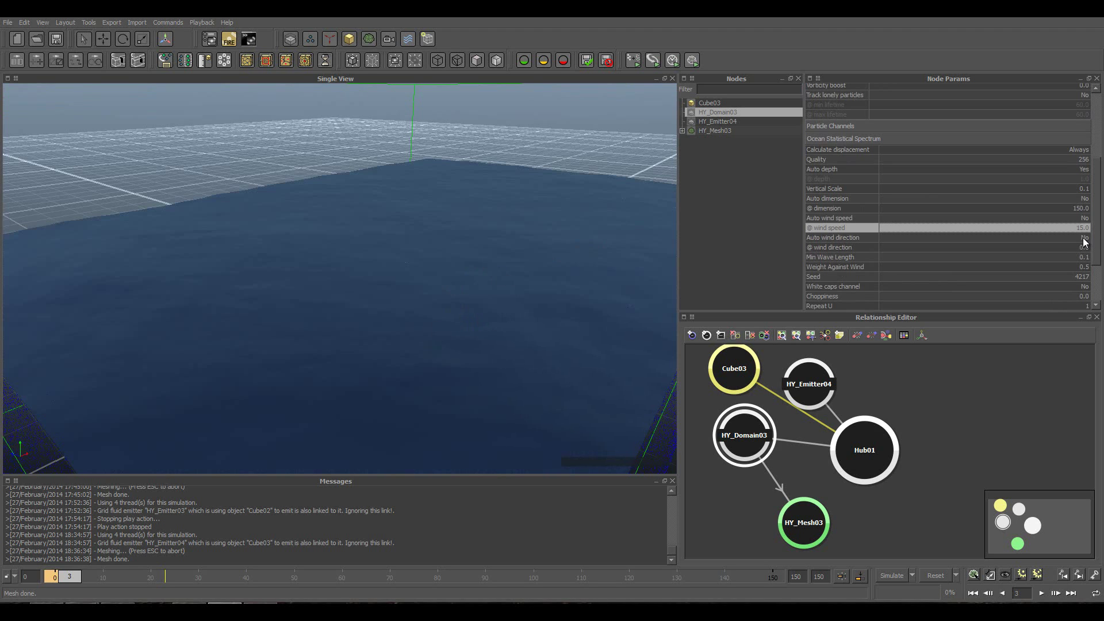
scroll(1076, 240, down, 2)
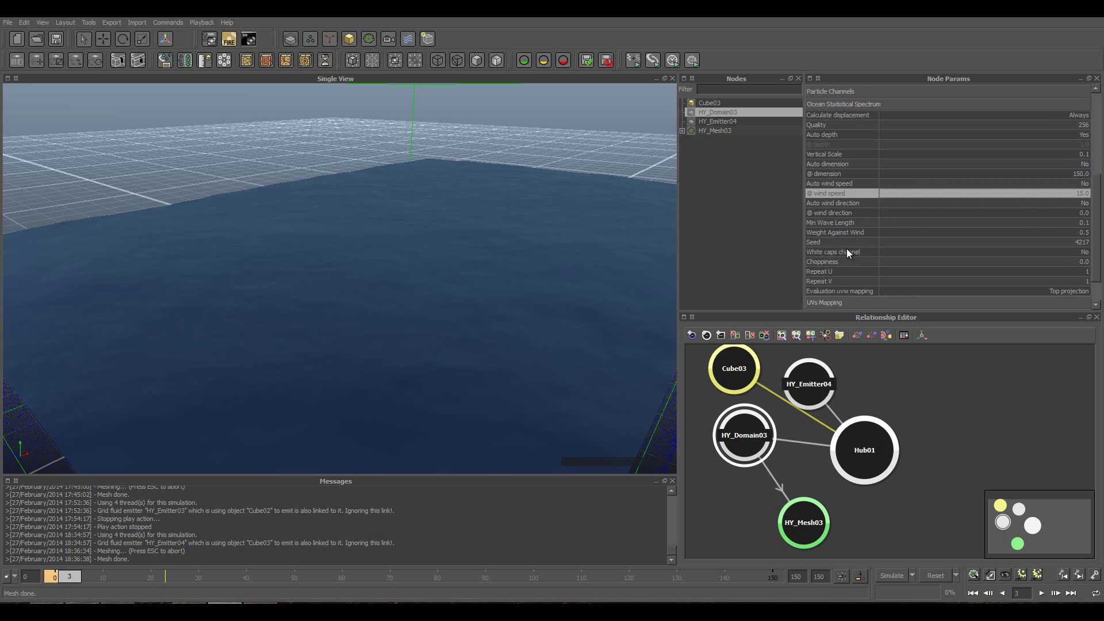
scroll(847, 253, down, 2)
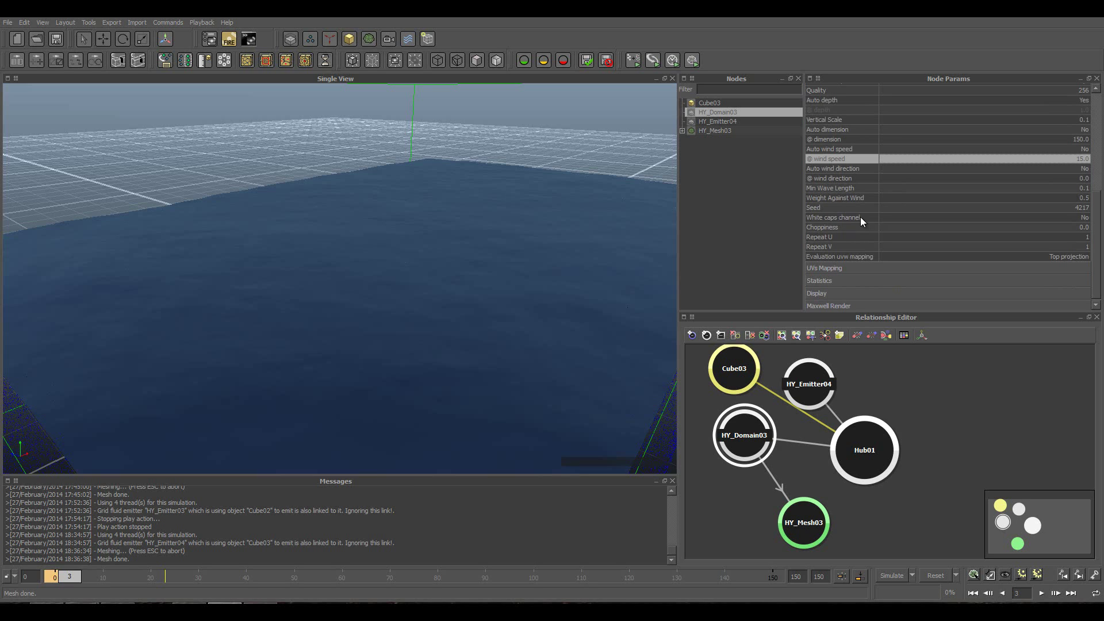
click(1085, 218)
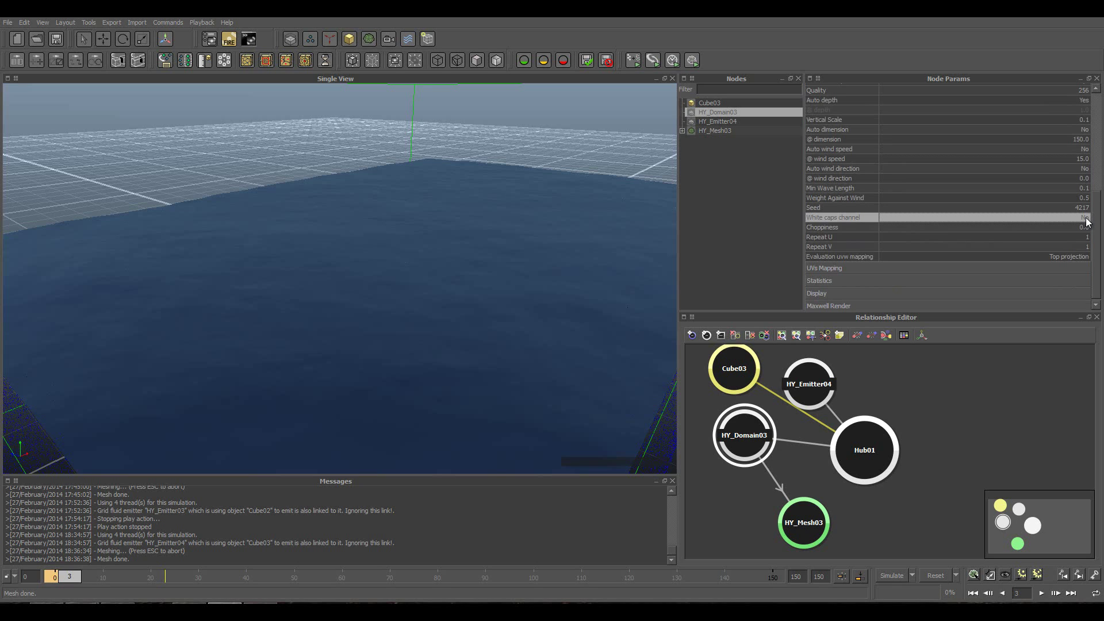
click(1087, 221)
Raise Choppiness to 0.2, then to 0.4, and inspect the whitecaps.
double_click(1086, 227)
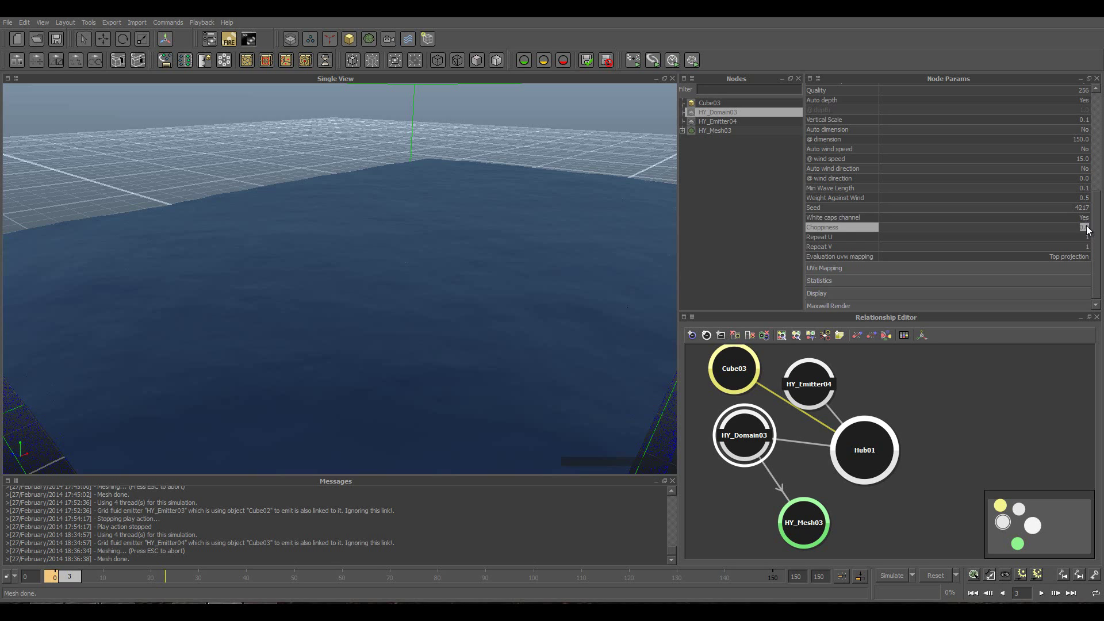
text(0.0)
key(BackSpace)
text(2)
key(Return)
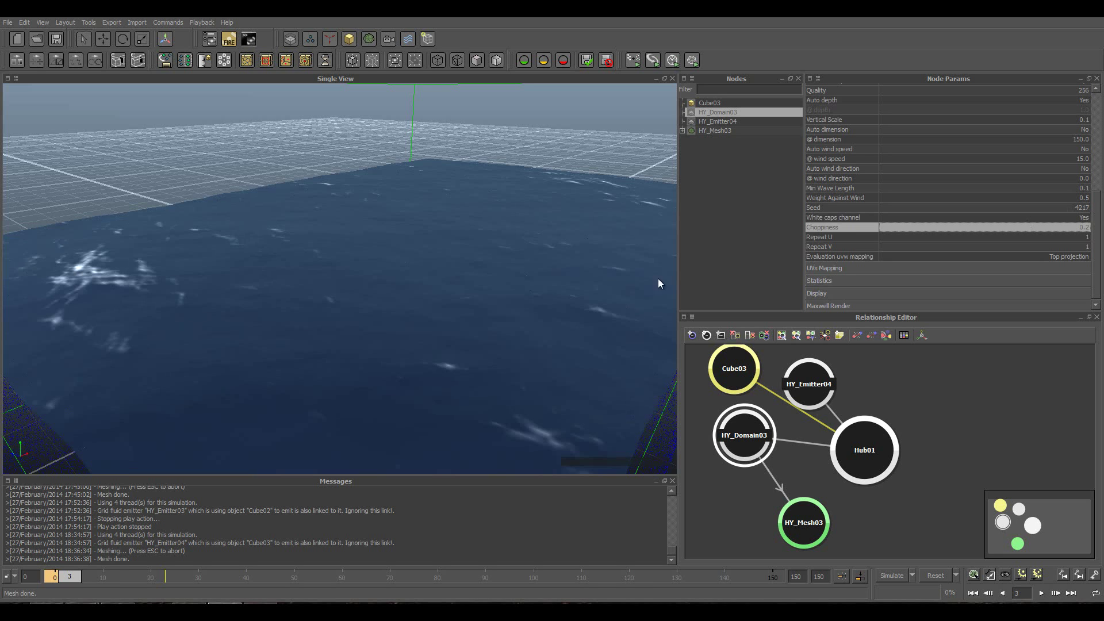
mouse_move(253, 308)
alt+mouse_down()
mouse_move(328, 326)
mouse_move(320, 319)
alt+mouse_up()
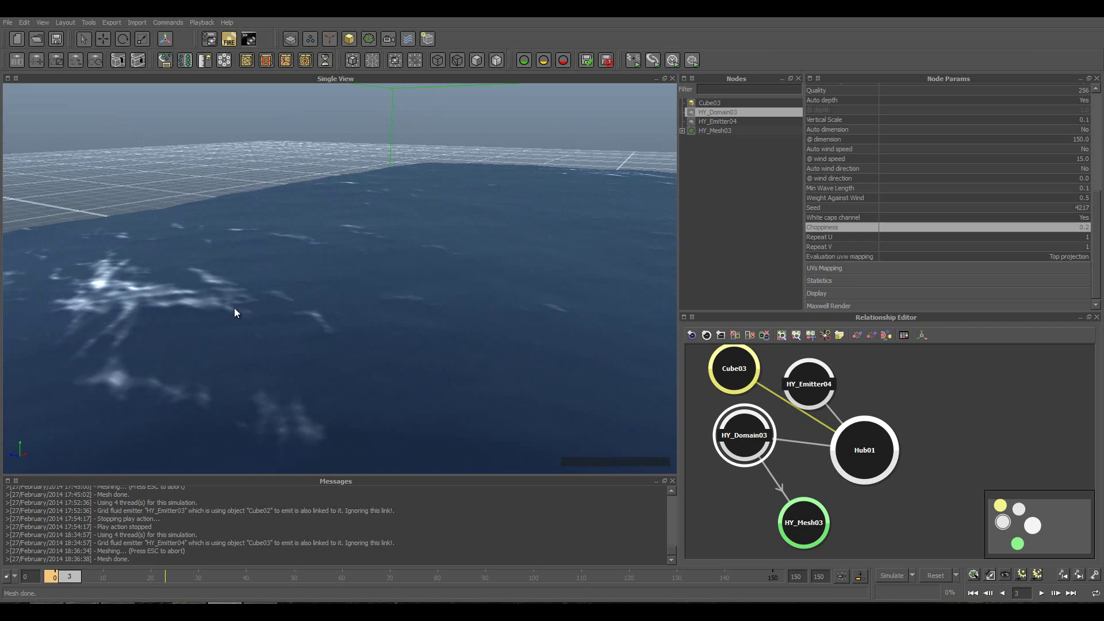
click(1087, 228)
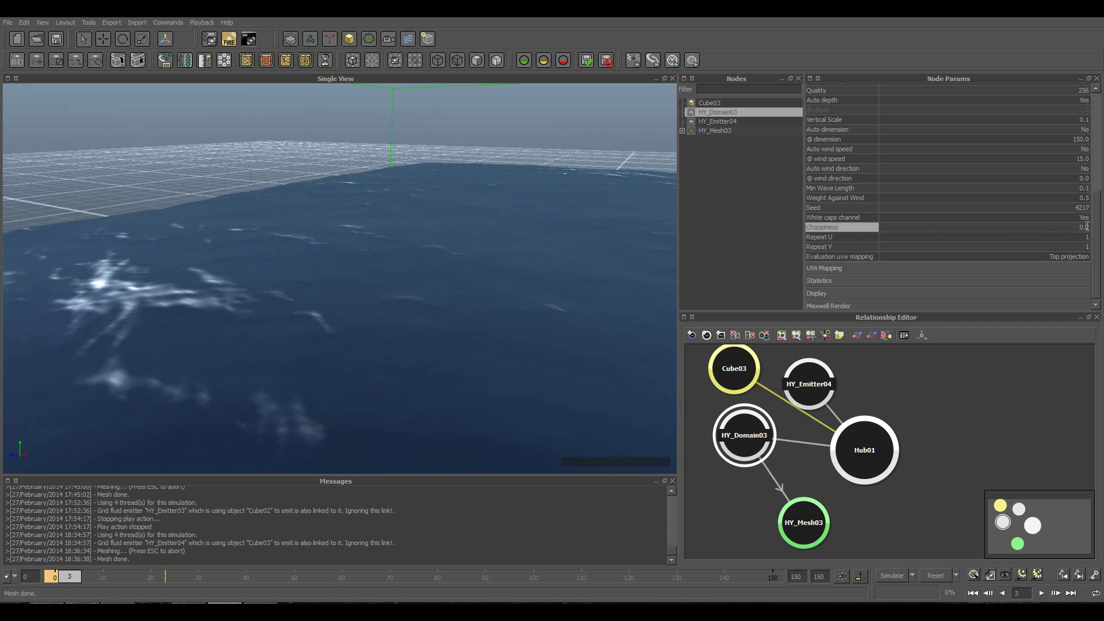
key(BackSpace)
key(BackSpace)
key(BackSpace)
text(0.4)
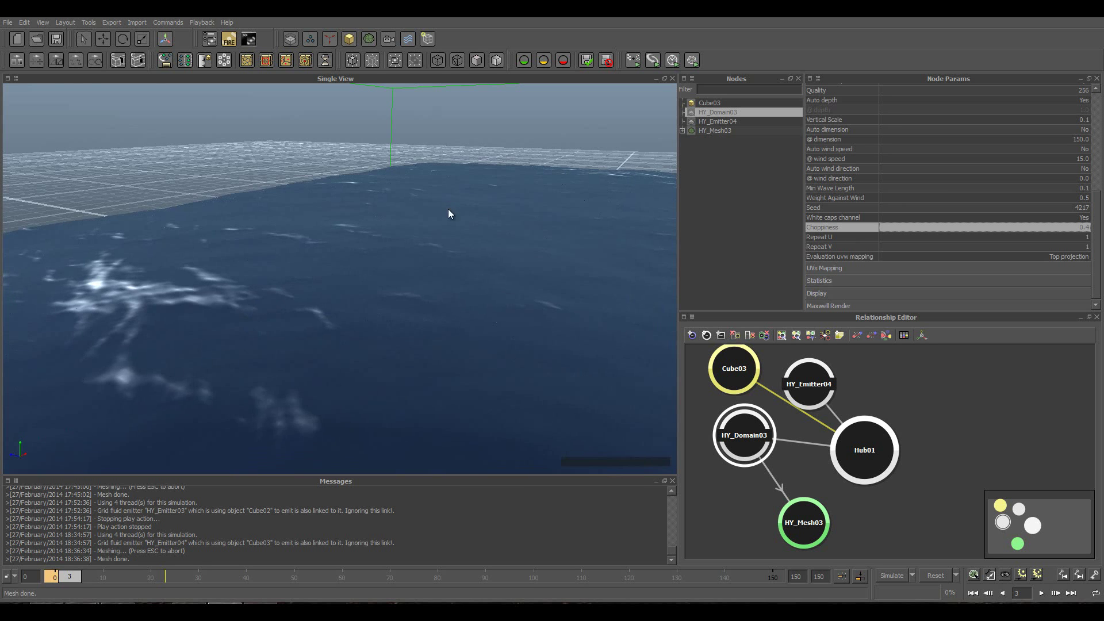
mouse_move(447, 208)
alt+mouse_down()
mouse_move(441, 281)
mouse_move(382, 284)
mouse_move(418, 289)
alt+mouse_up()
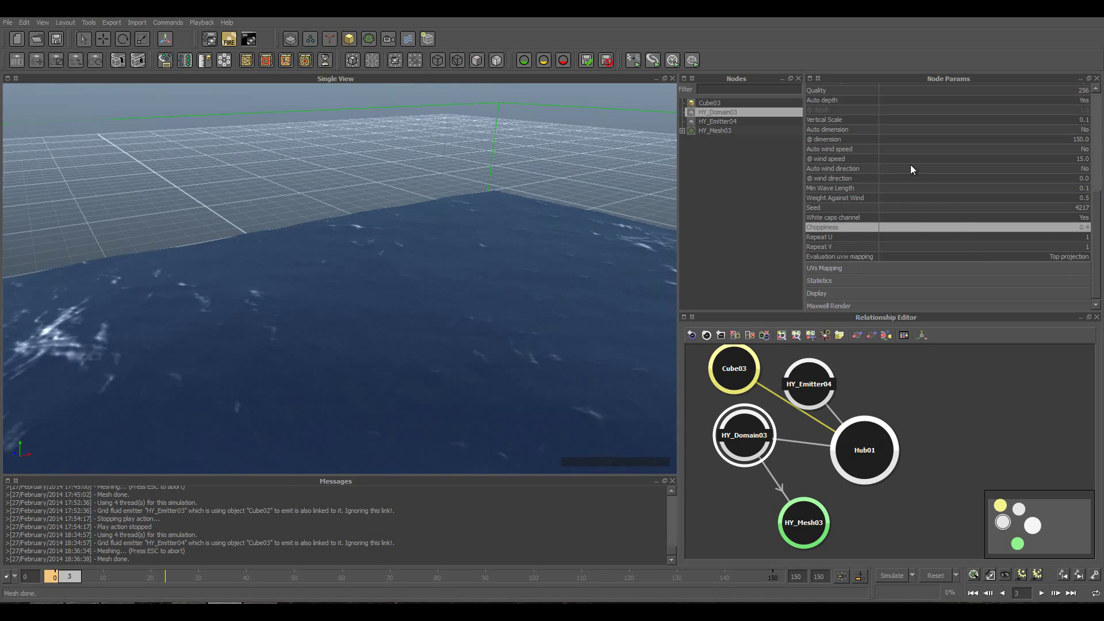
Briefly set wind speed to 0 to flatten the ocean, then restore it to 15.
click(1078, 158)
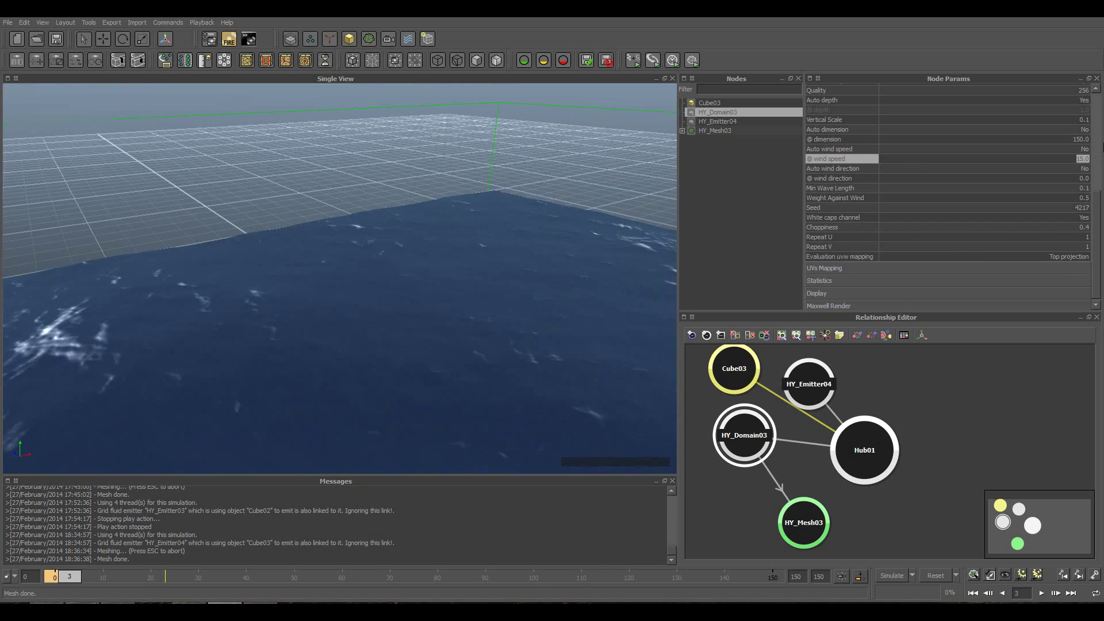
text(0)
key(Return)
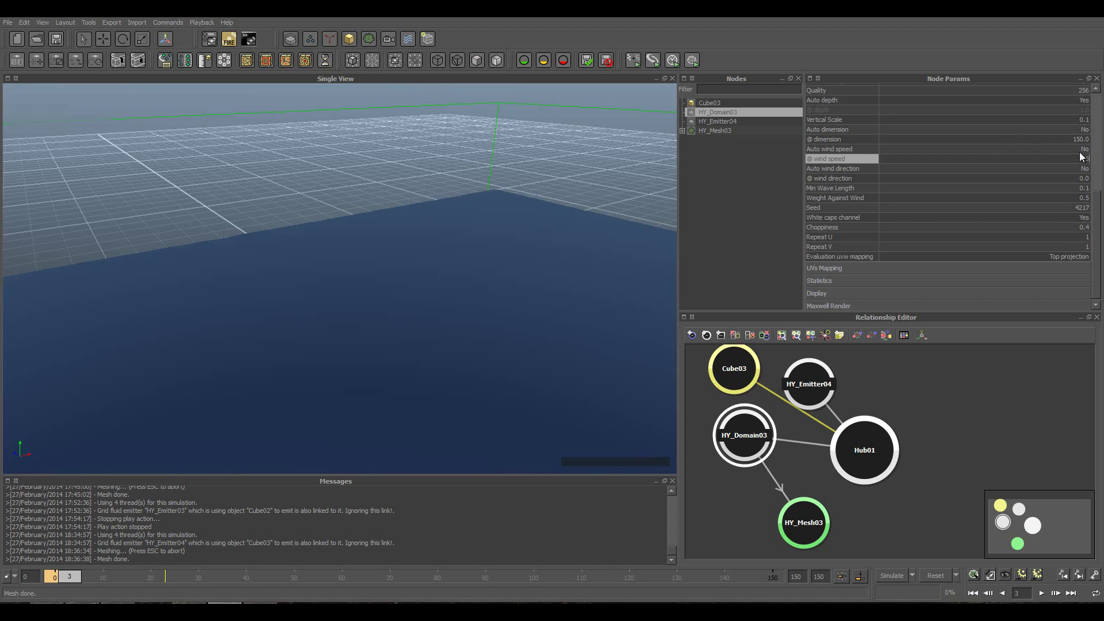
key(Return)
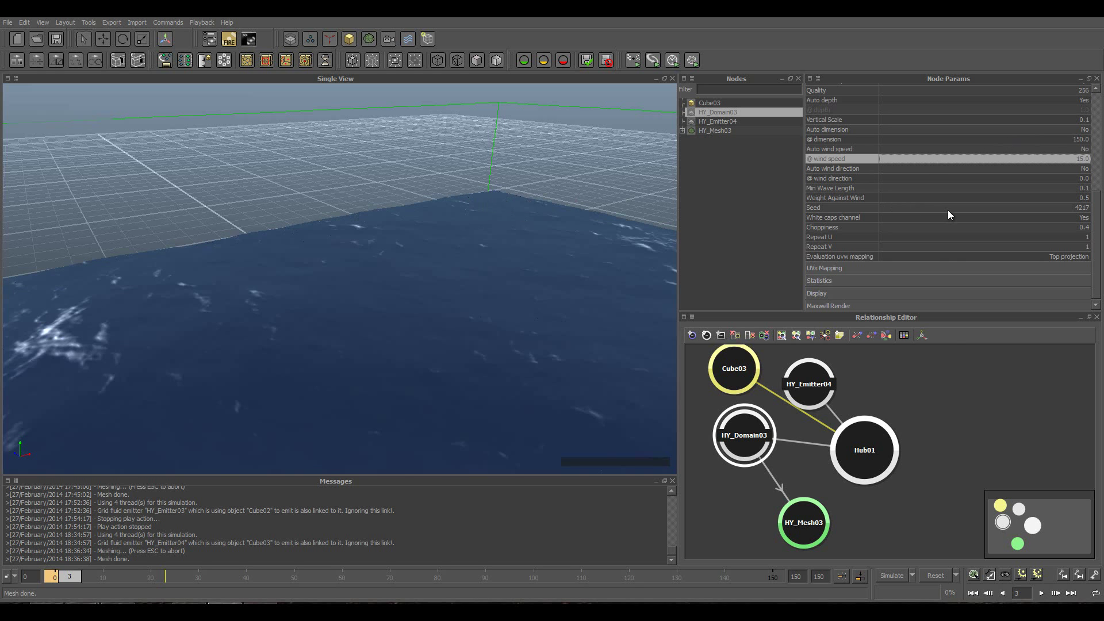
mouse_move(516, 226)
alt+mouse_down()
mouse_move(443, 228)
mouse_move(569, 223)
alt+mouse_up()
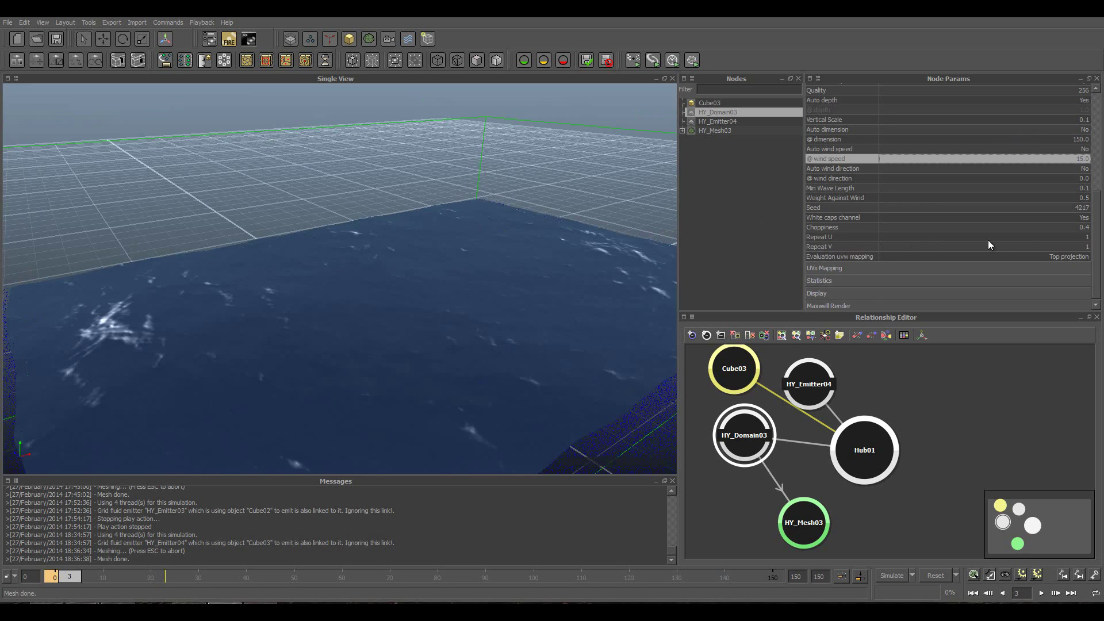
Set Repeat U and Repeat V to 2 and orbit to inspect the tiled waves.
double_click(1063, 238)
scroll(364, 267, down, 2)
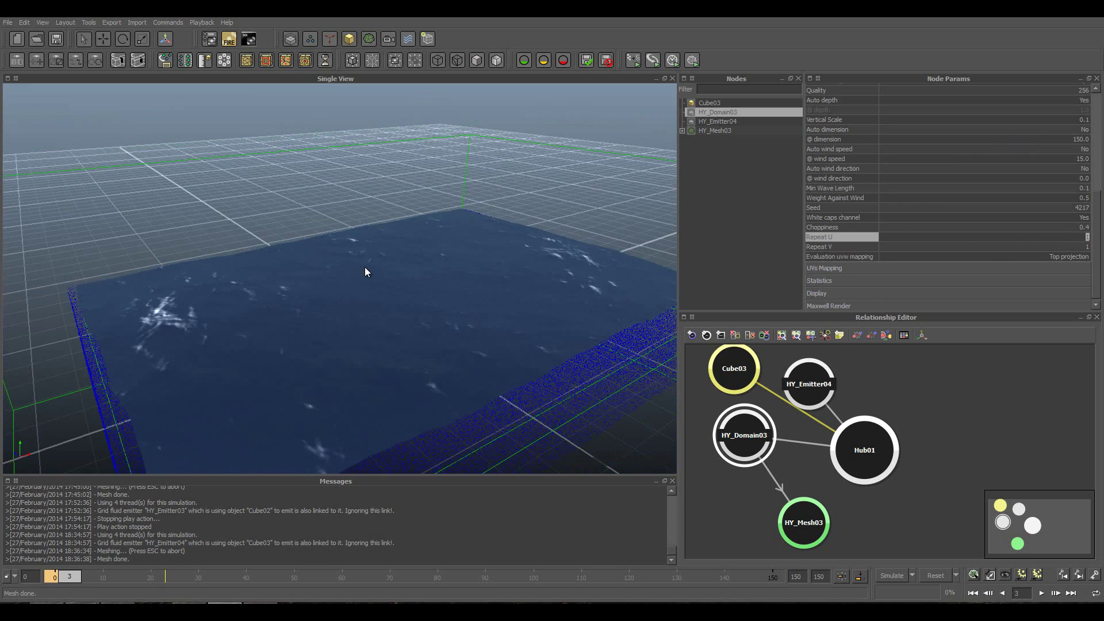
text(2)
key(Return)
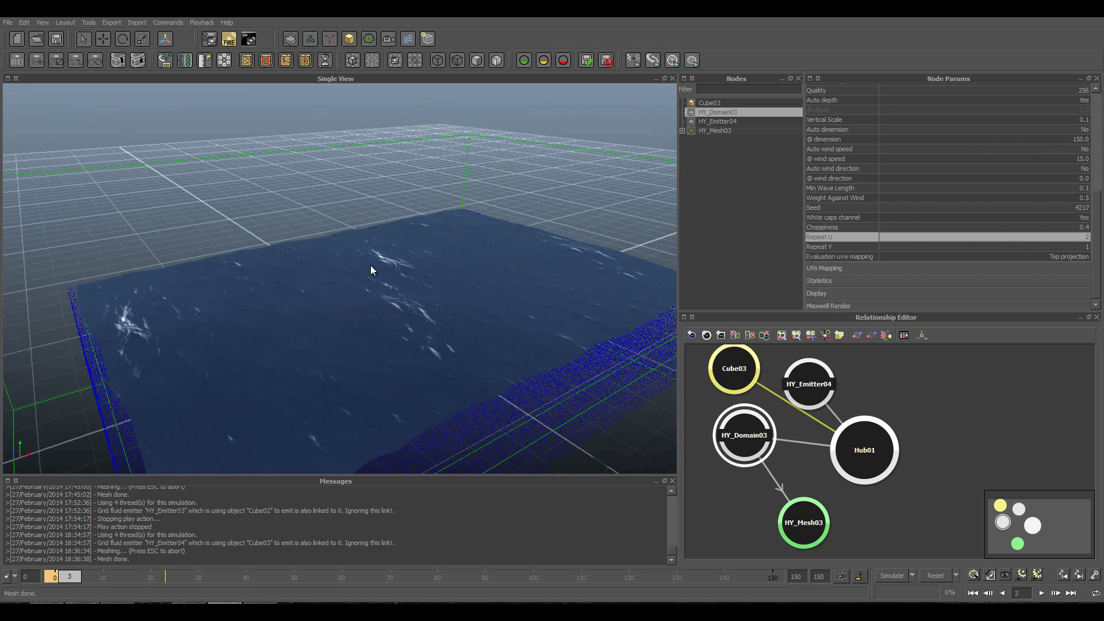
scroll(351, 294, up, 2)
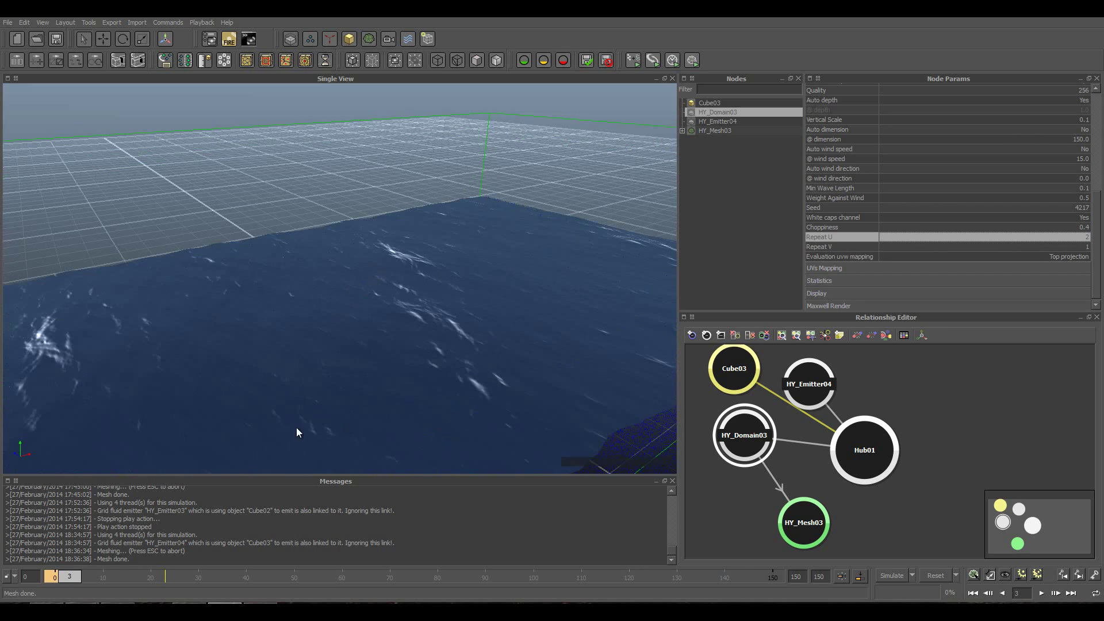
scroll(289, 323, down, 2)
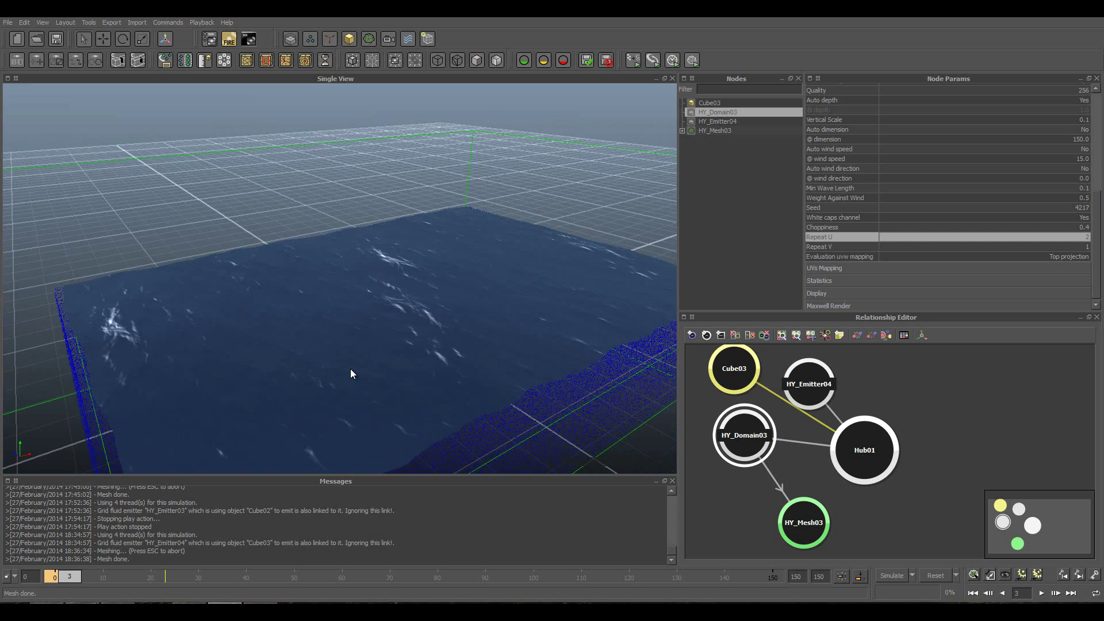
click(1086, 247)
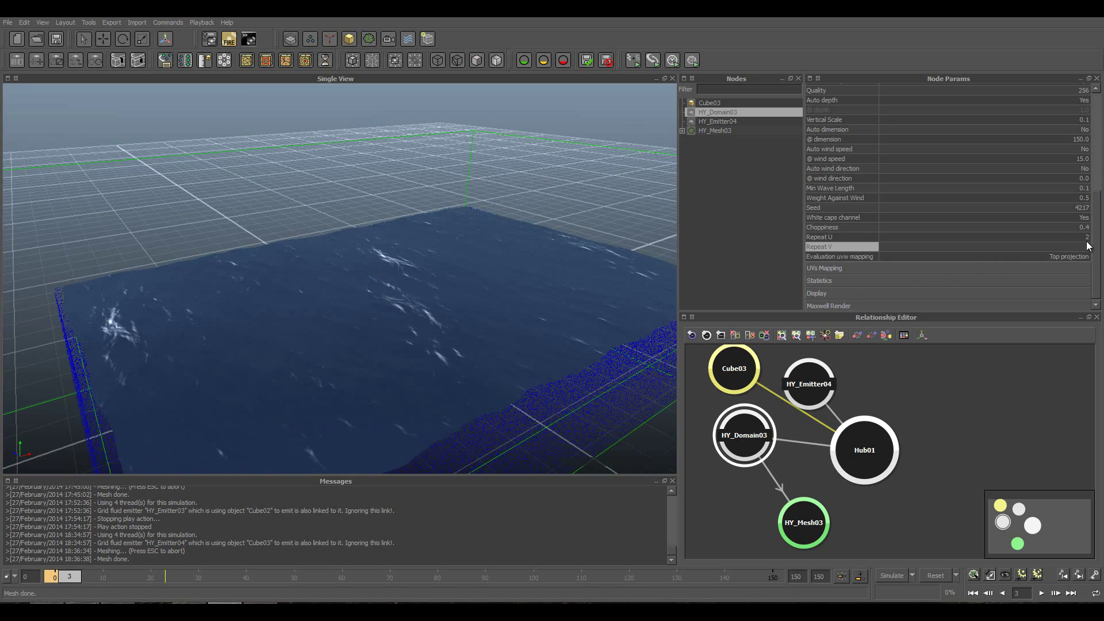
text(2)
key(Return)
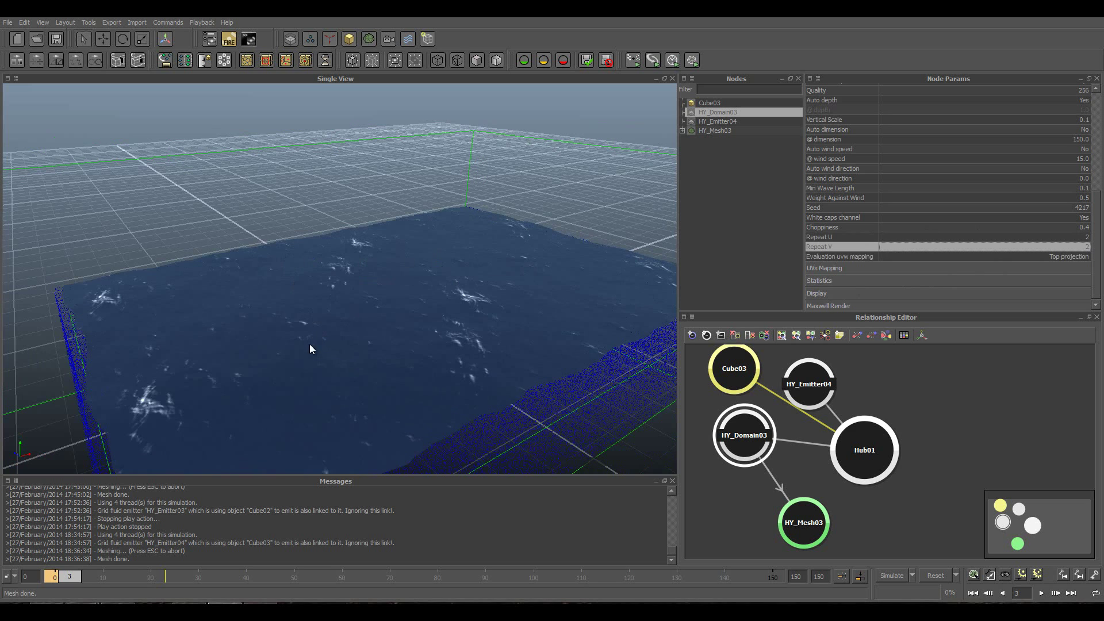
scroll(339, 370, down, 2)
scroll(338, 370, up, 4)
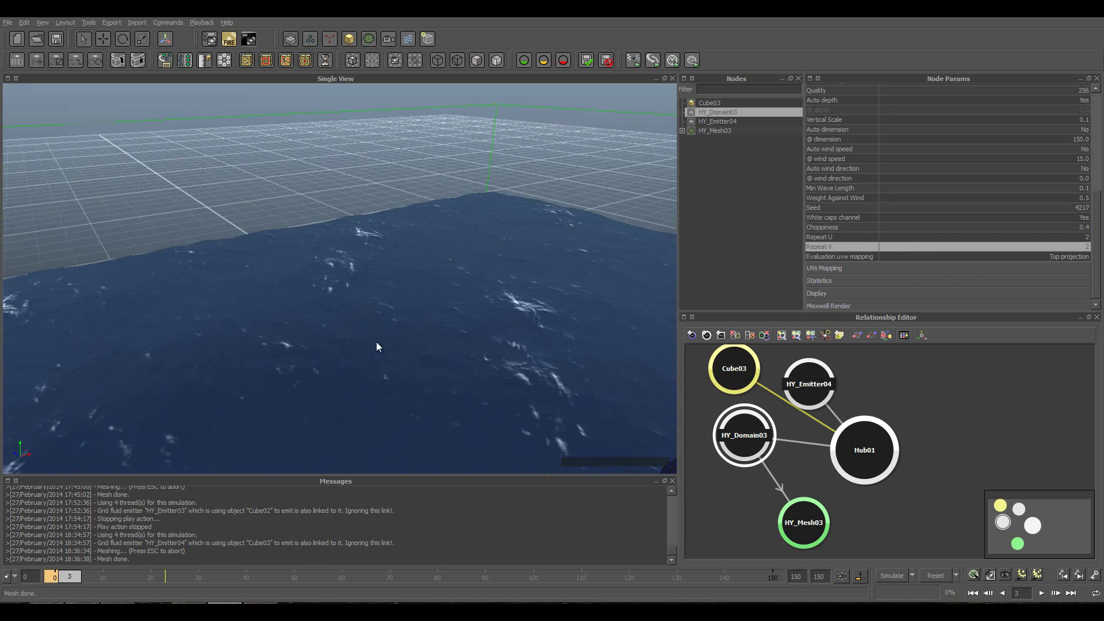
mouse_move(377, 346)
alt+mouse_down()
mouse_move(475, 328)
mouse_move(431, 329)
mouse_move(531, 324)
alt+mouse_up()
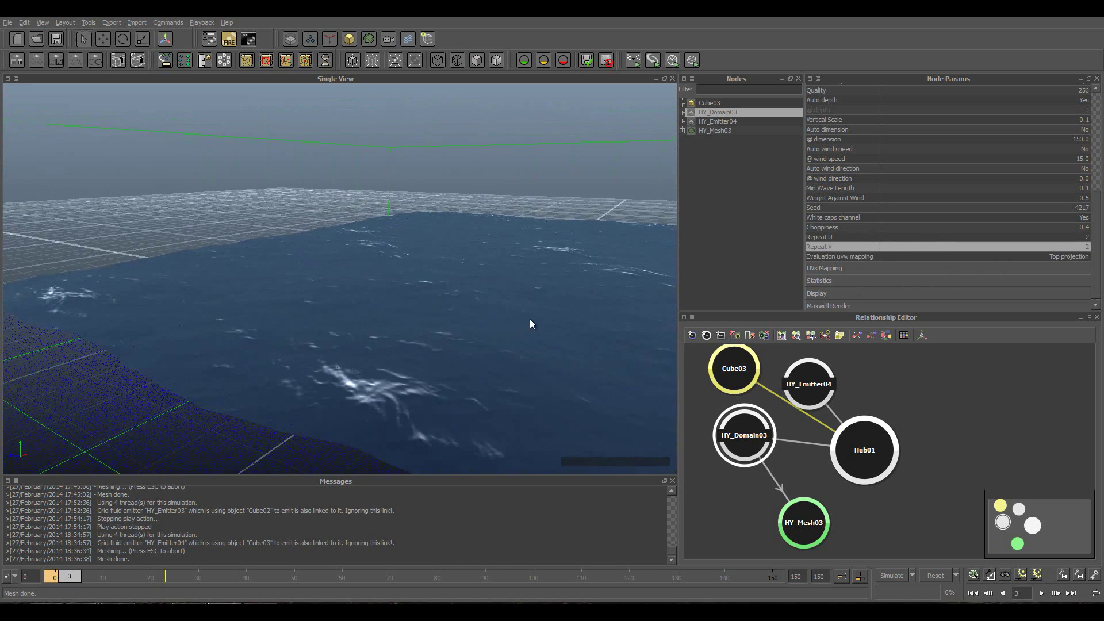
alt+drag(488, 267, 525, 291)
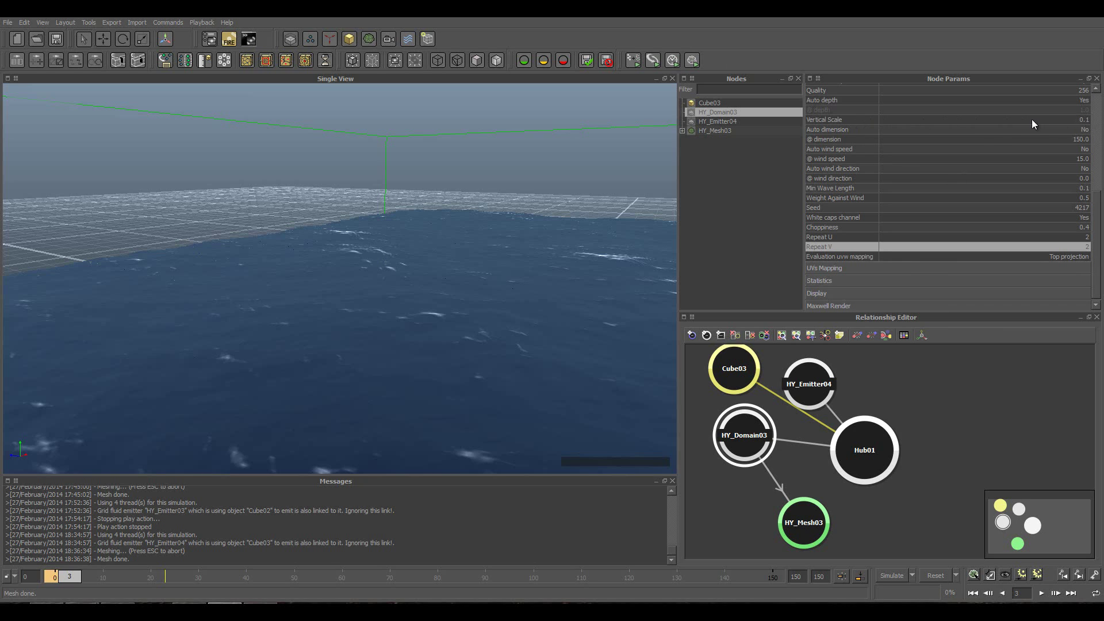
Change Vertical Scale from 0.1 to 0.3 and orbit to see the taller swells.
click(1086, 120)
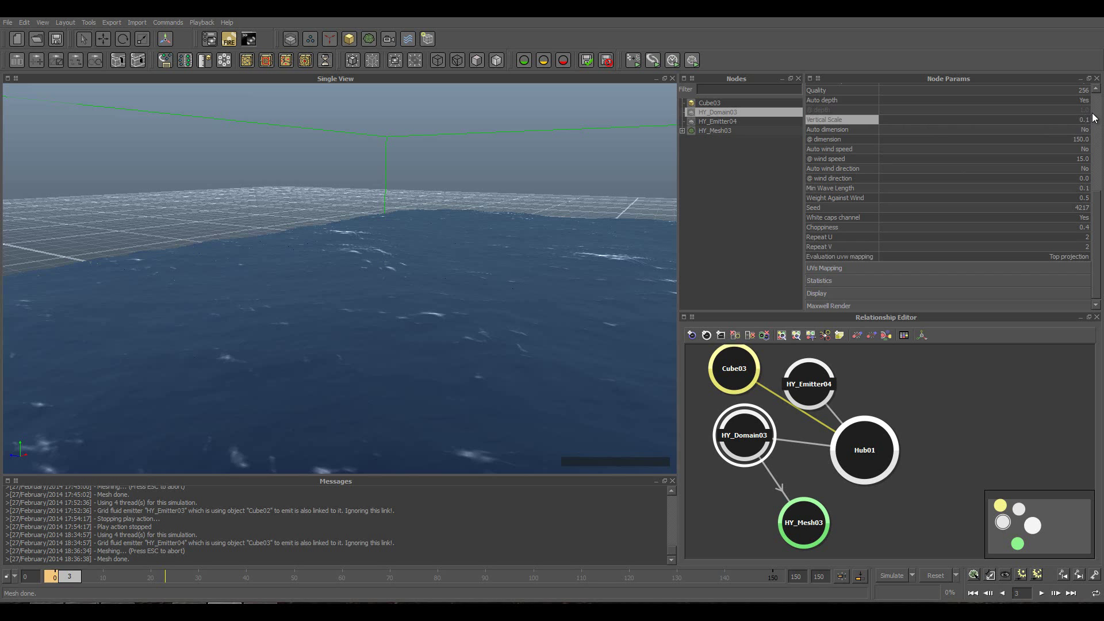
key(BackSpace)
text(3)
key(Return)
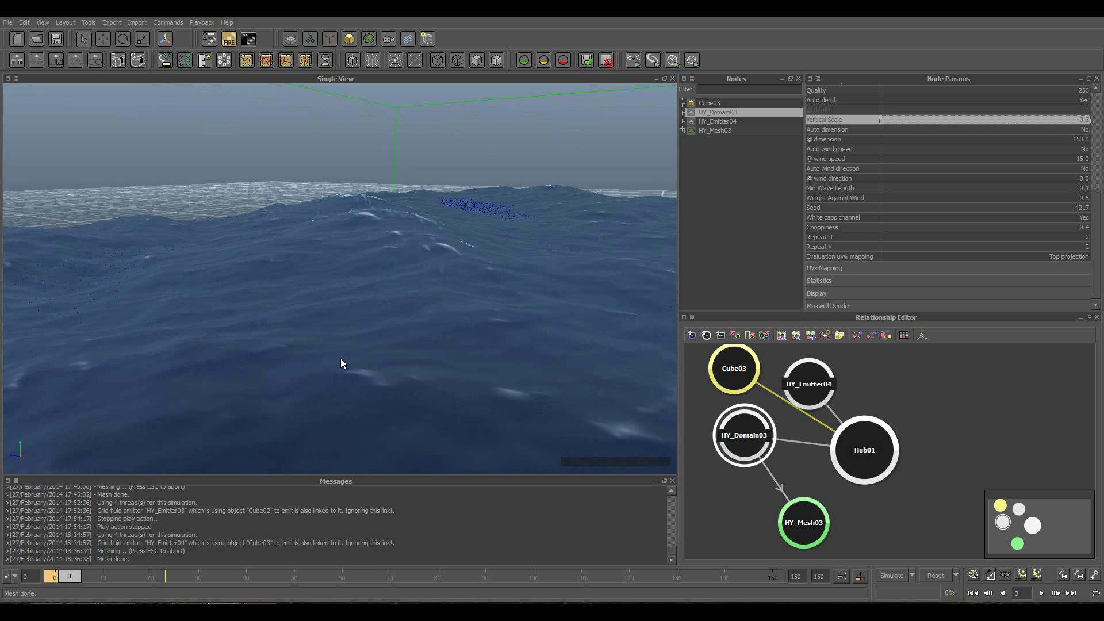
scroll(341, 364, down, 2)
scroll(341, 364, down, 2)
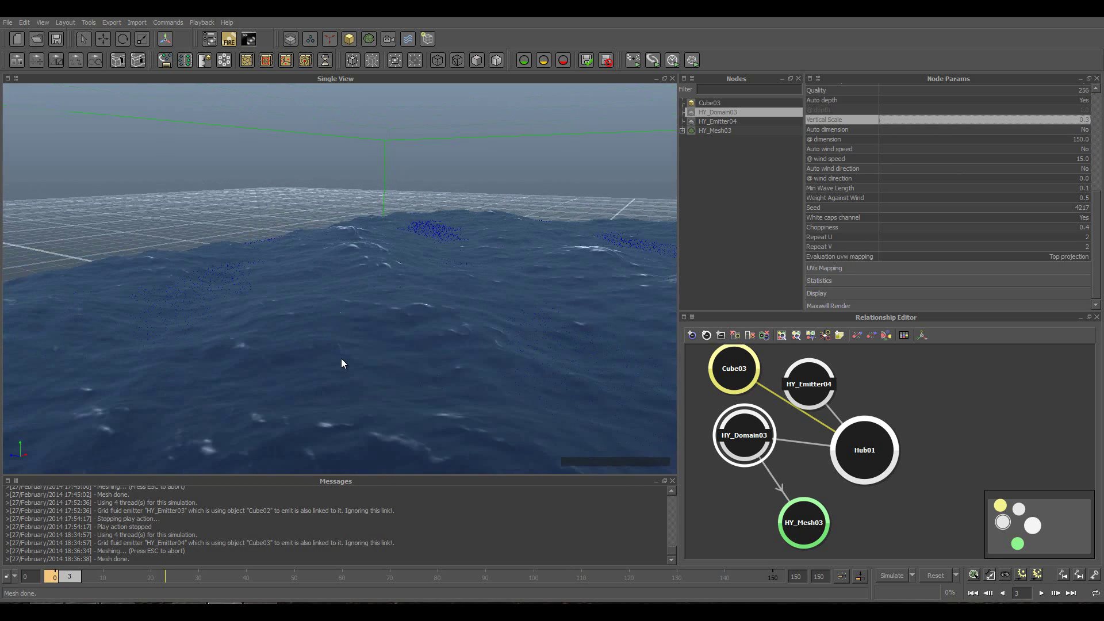
scroll(342, 364, down, 2)
scroll(354, 359, down, 2)
scroll(368, 356, down, 2)
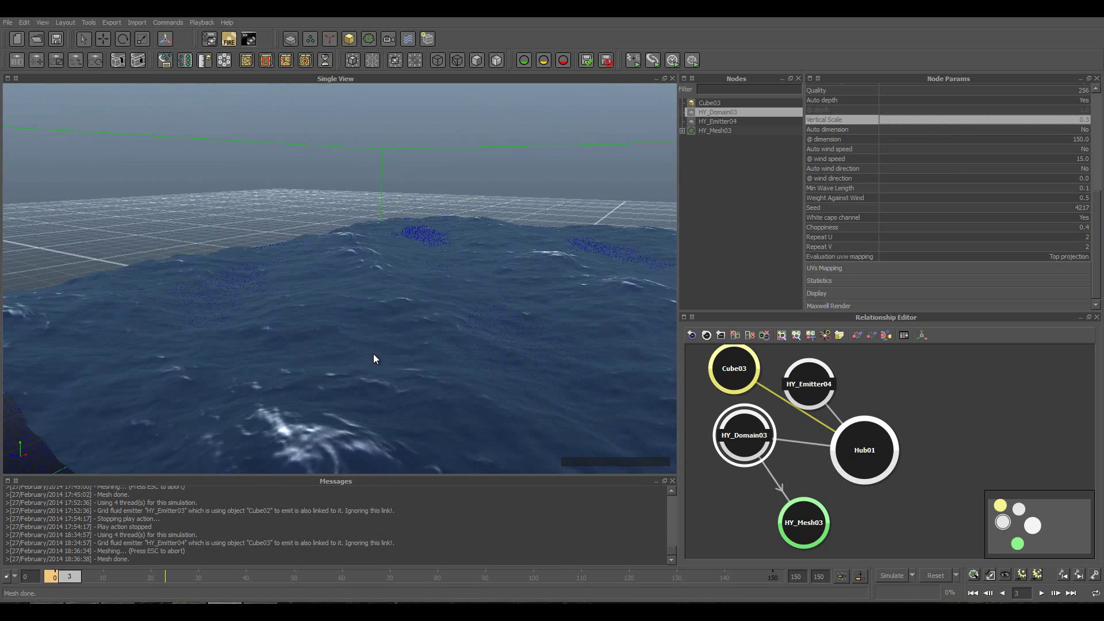
scroll(385, 357, down, 2)
mouse_move(471, 342)
alt+mouse_down()
mouse_move(356, 374)
mouse_move(295, 374)
mouse_move(395, 379)
mouse_move(431, 370)
mouse_move(428, 354)
alt+mouse_up()
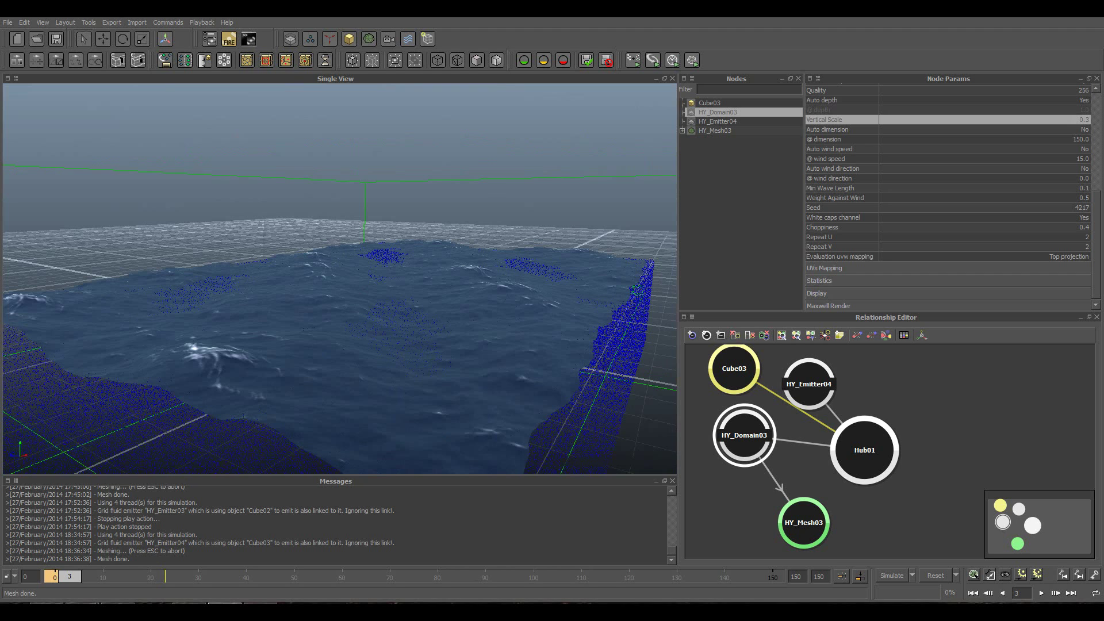
alt+right_drag(254, 217, 310, 271)
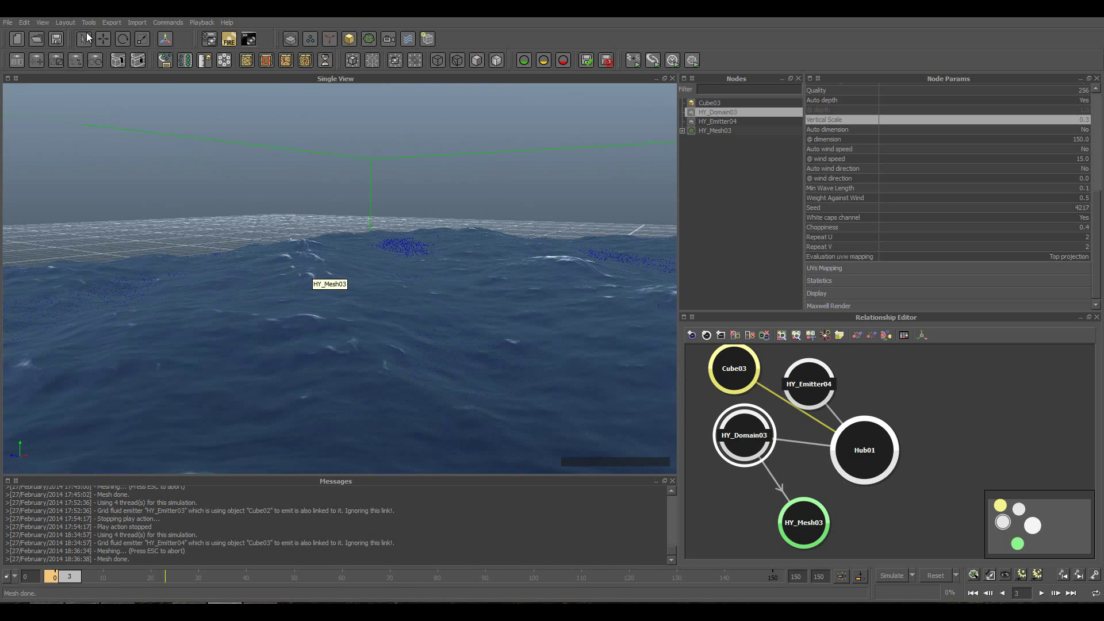
Enable HY_Domain03's Displacement texture (.tif) export in Export Central.
click(108, 23)
click(141, 75)
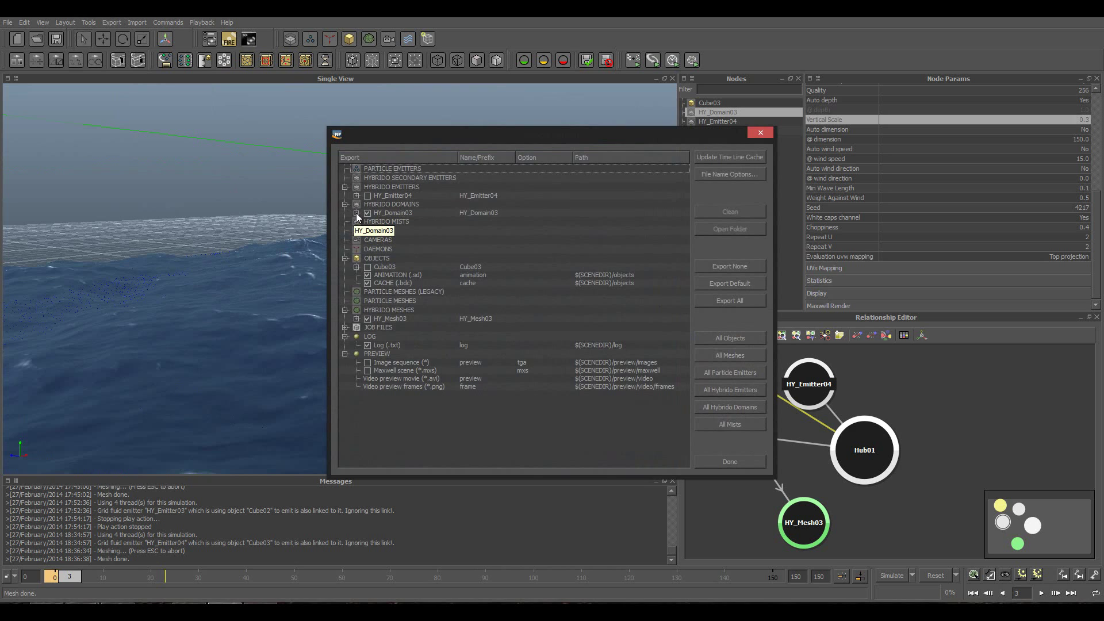
click(357, 212)
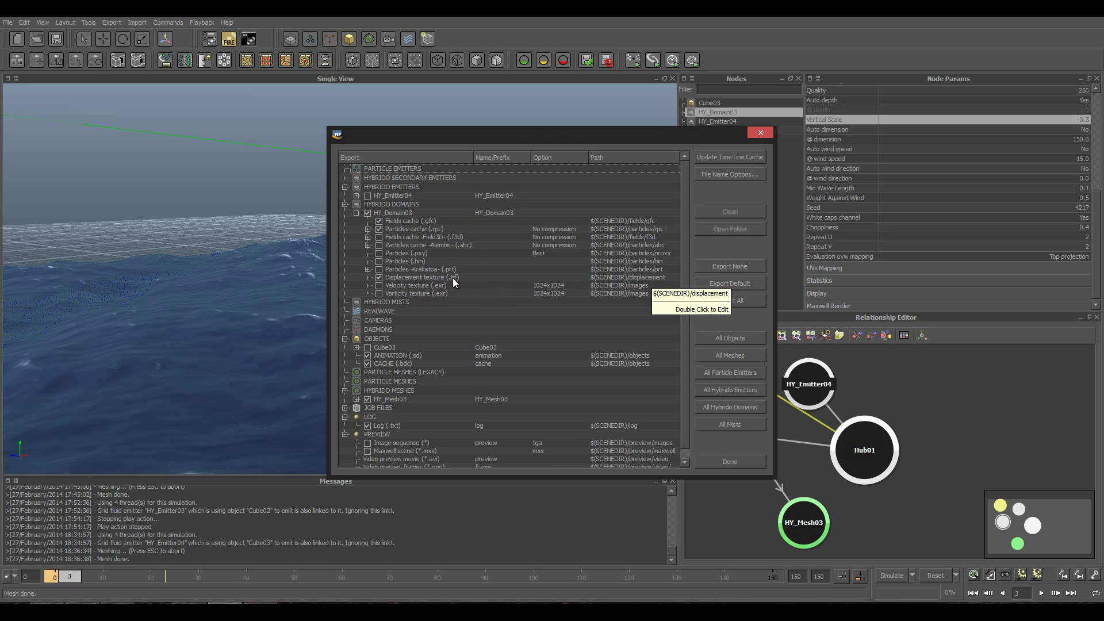
click(378, 277)
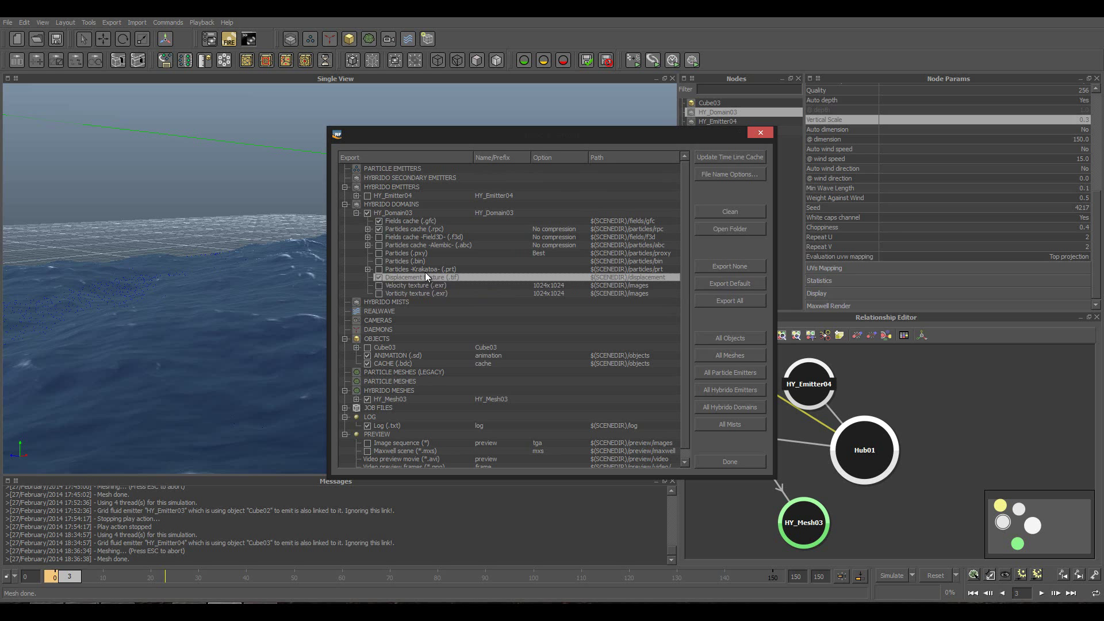
click(733, 463)
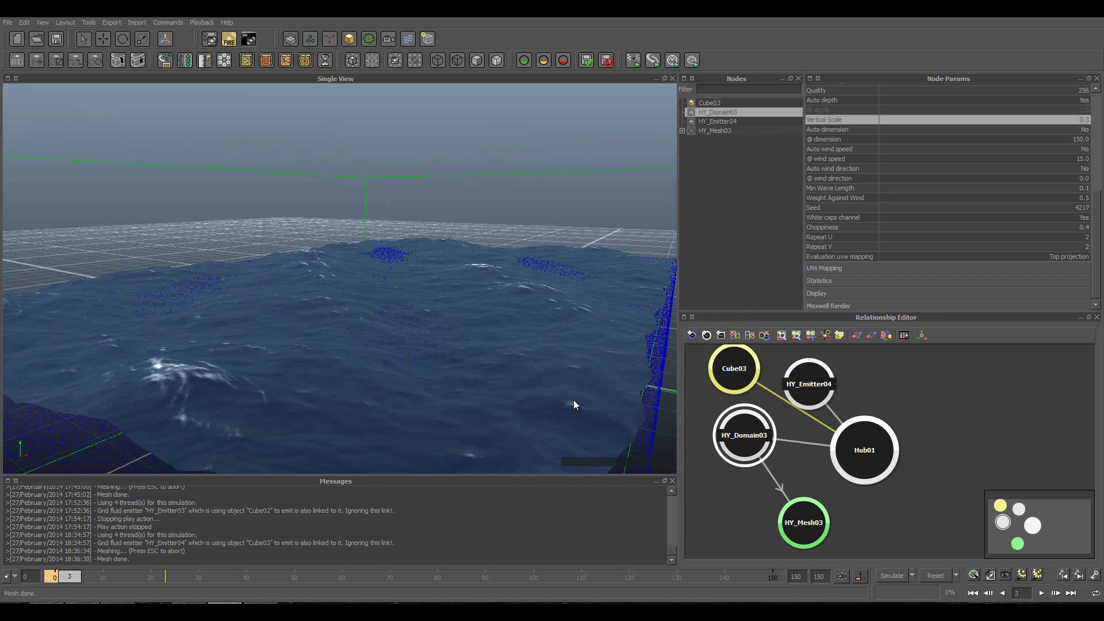
Reset and re-simulate the ocean, then rewind to frame 0 and play the cache.
key(ctrl+r)
key(Return)
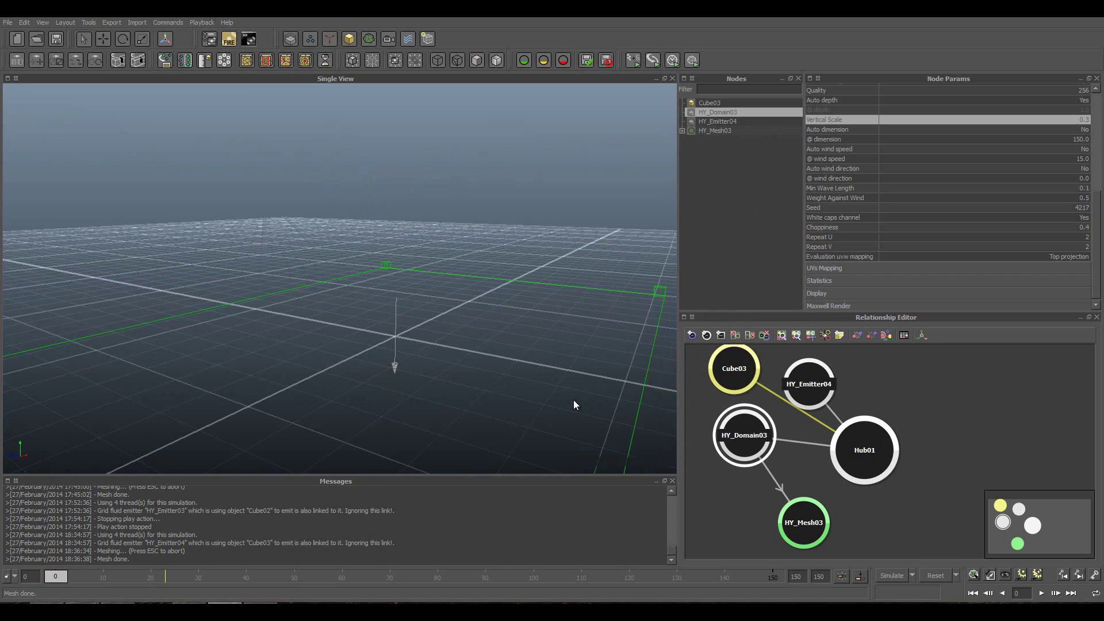
key(ctrl+a)
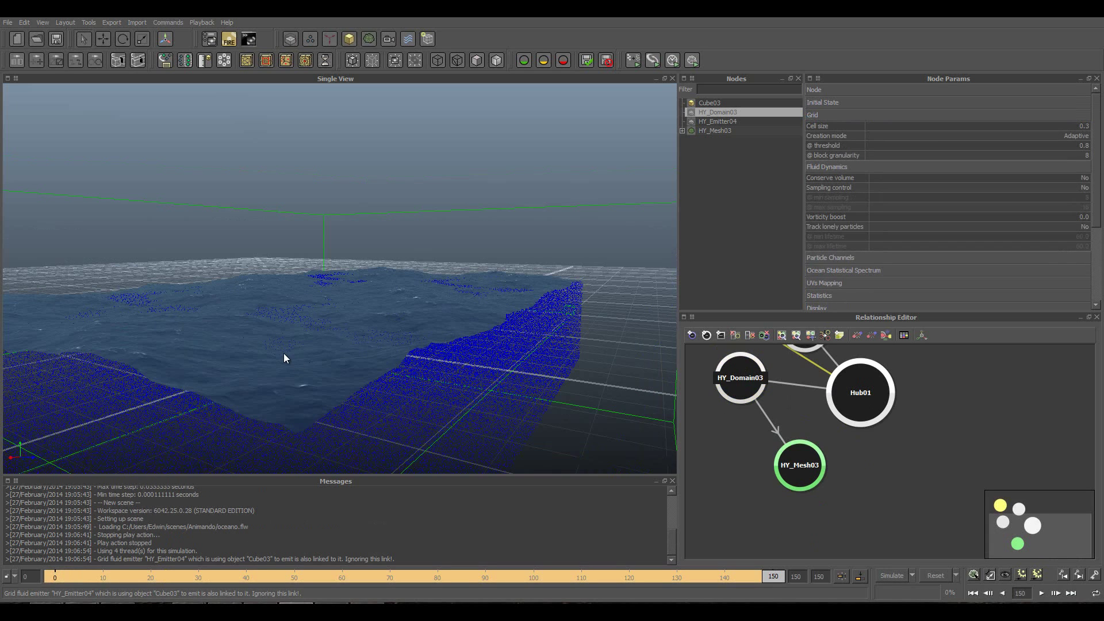
click(377, 281)
scroll(366, 288, up, 3)
mouse_move(297, 337)
alt+mouse_down()
mouse_move(396, 365)
mouse_move(540, 380)
alt+mouse_up()
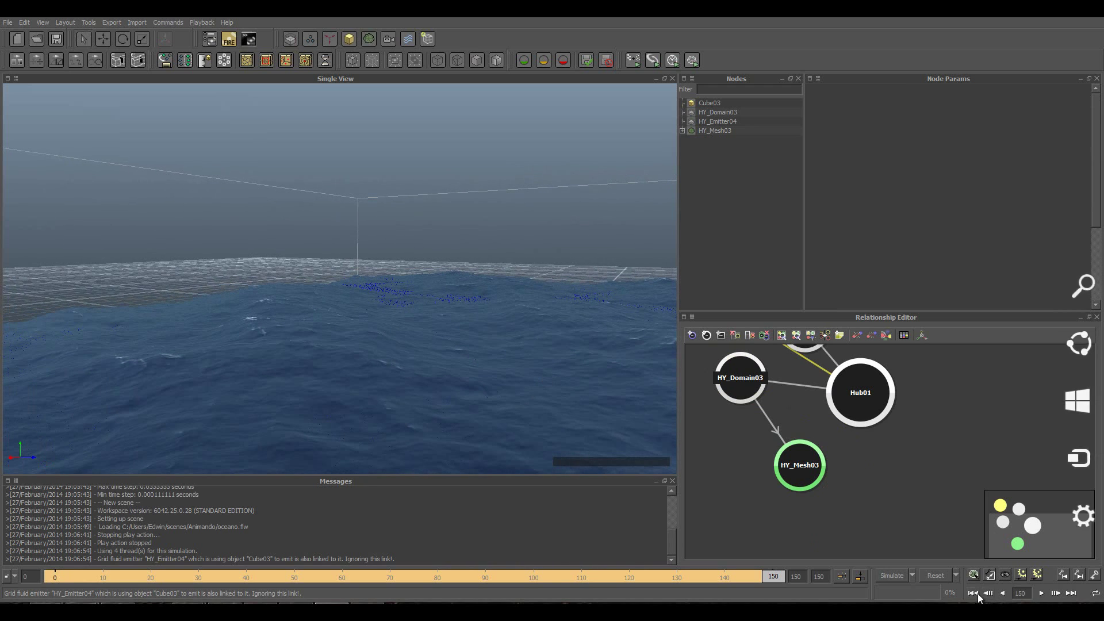
click(1040, 595)
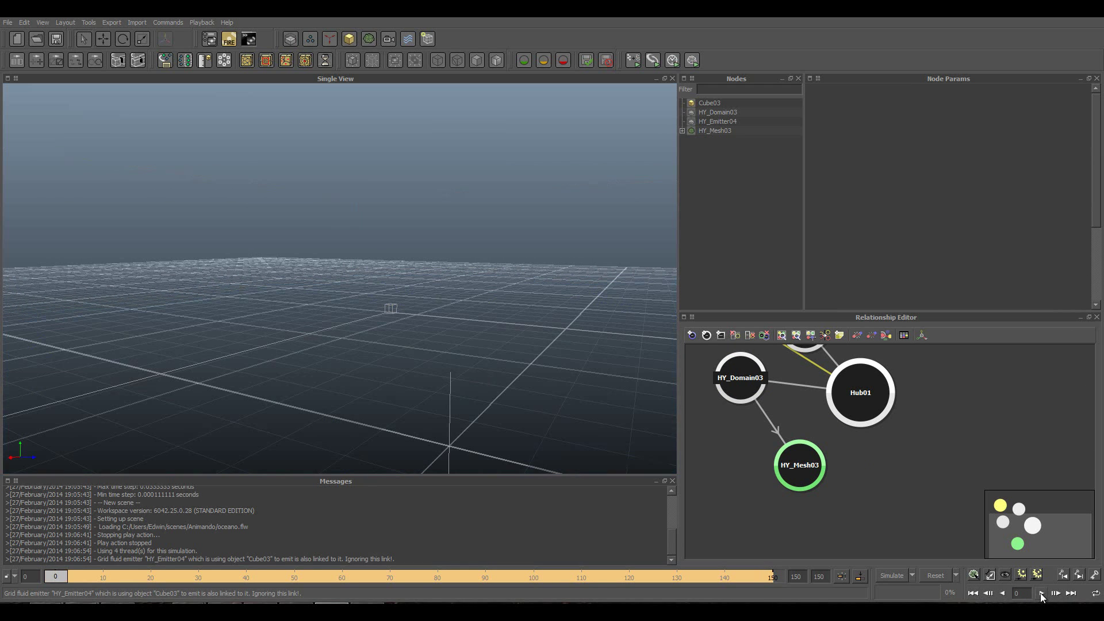
click(1040, 593)
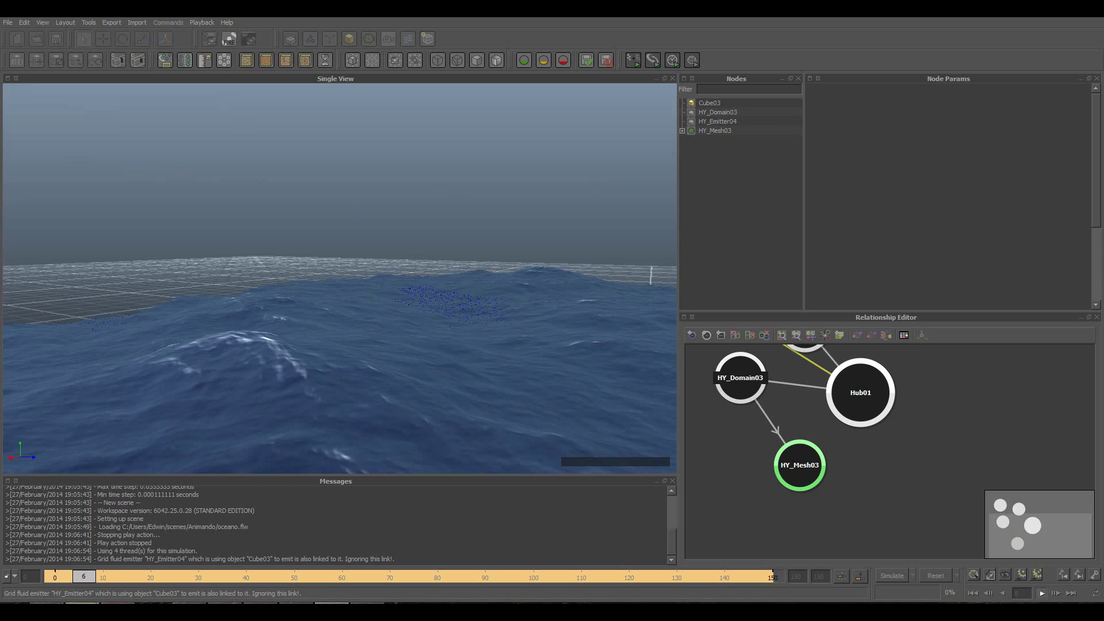
Open the first texture in the scene's displacement folder with FCheck.
click(197, 555)
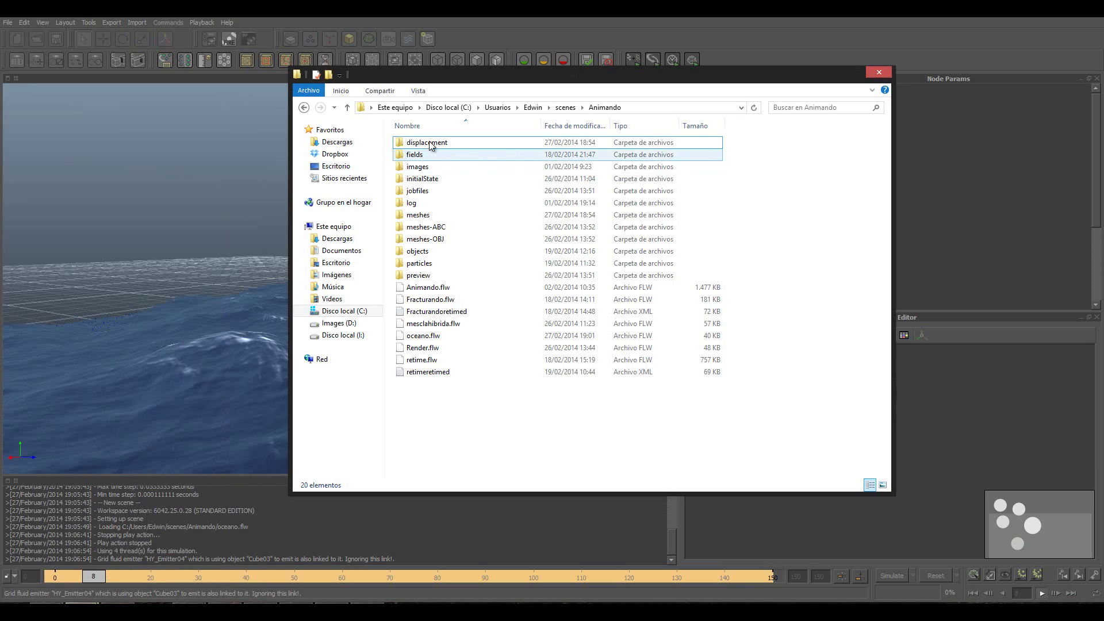
click(432, 145)
double_click(432, 145)
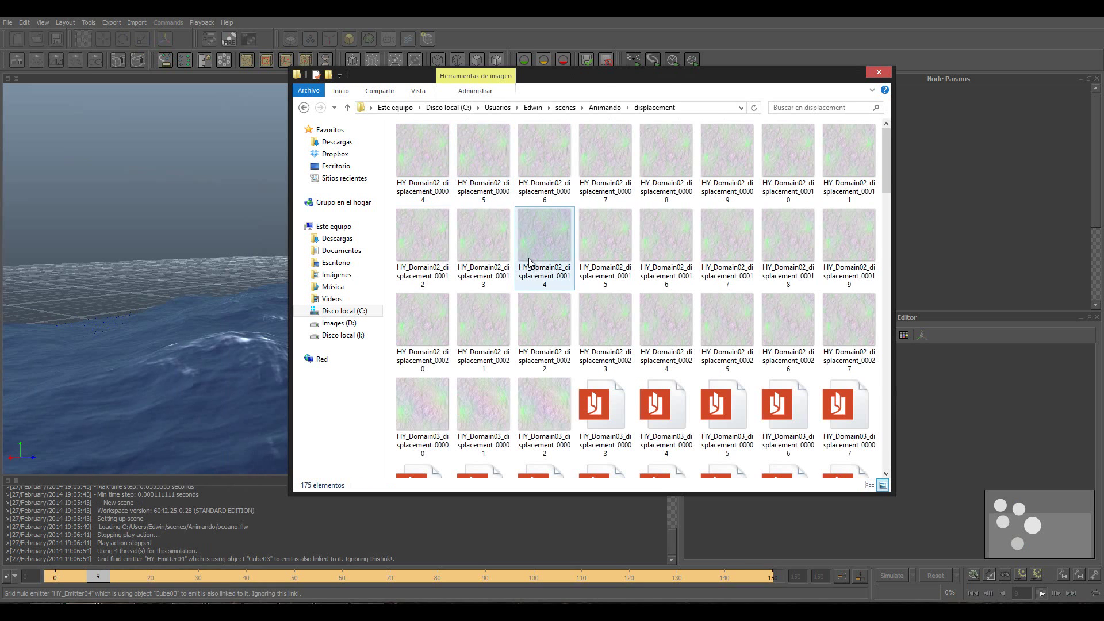
scroll(529, 260, down, 5)
scroll(530, 260, down, 10)
scroll(530, 260, up, 15)
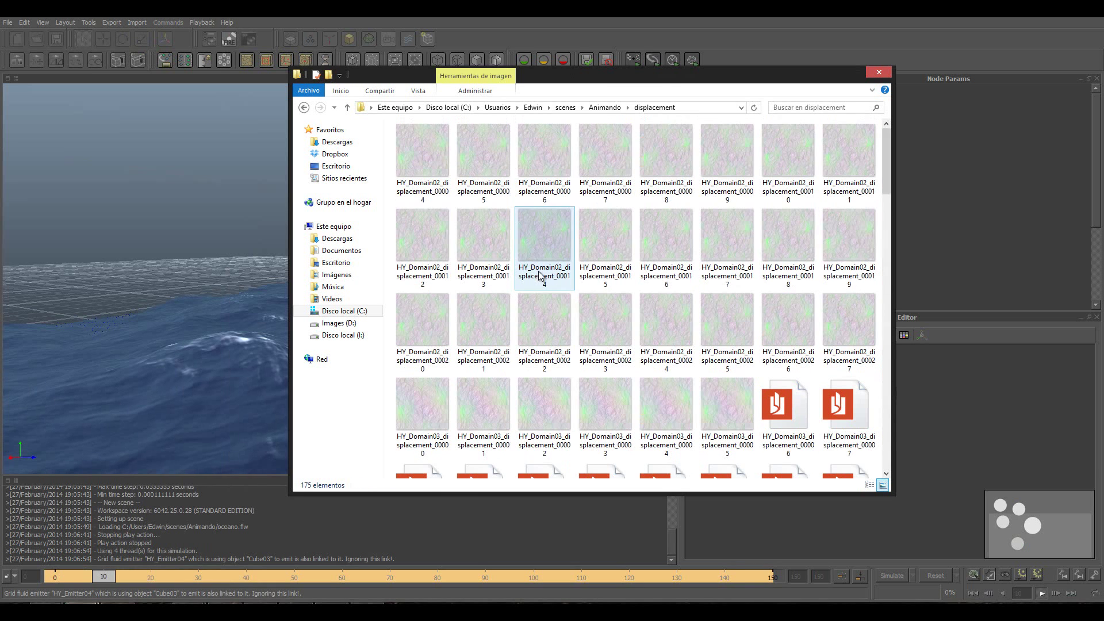
right_click(408, 141)
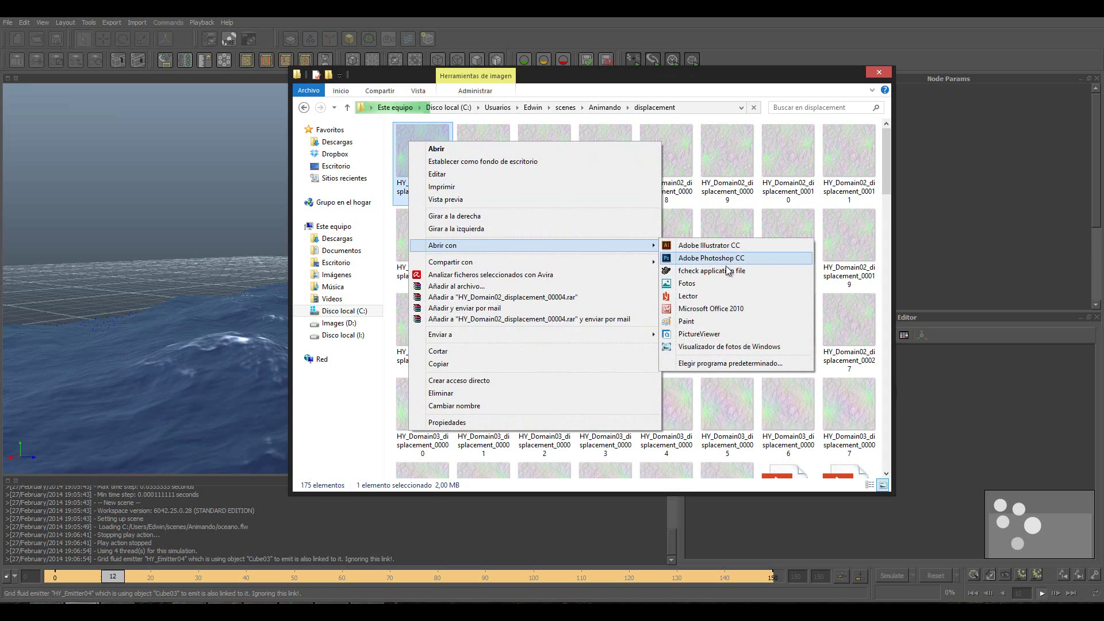
mouse_move(535, 244)
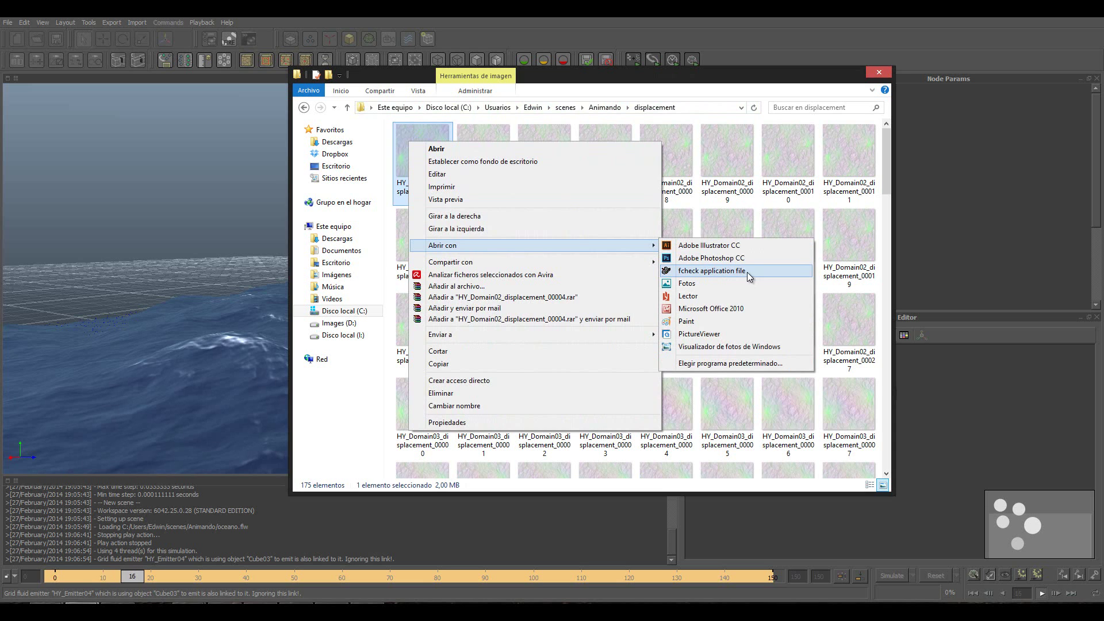
click(747, 272)
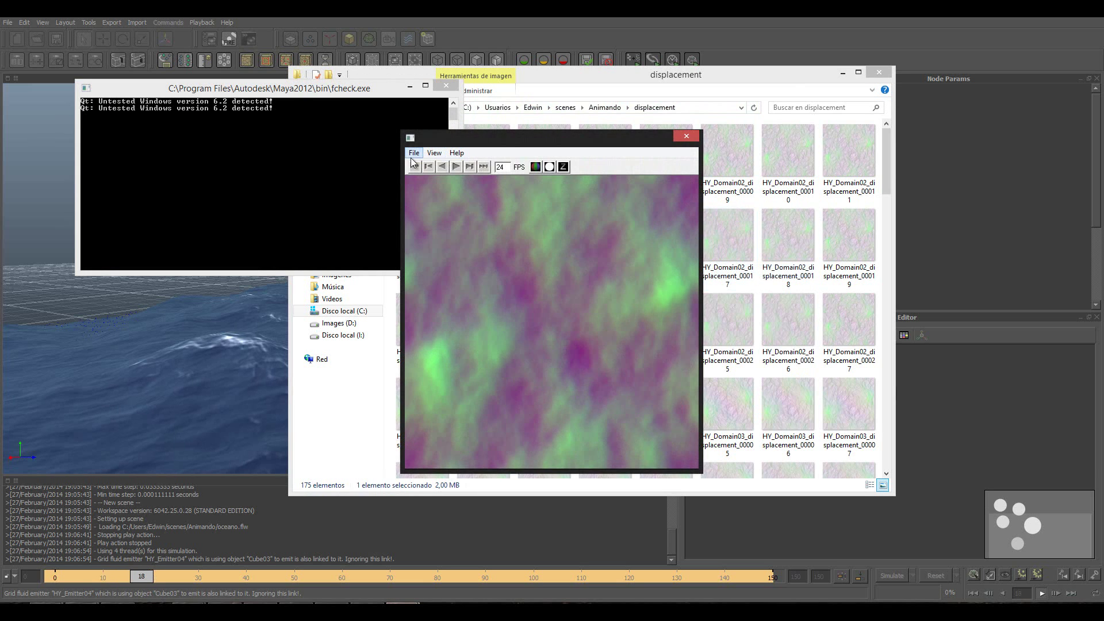
Load the displacement frames as an animation in FCheck, then return to RealFlow.
click(414, 152)
click(457, 179)
click(503, 236)
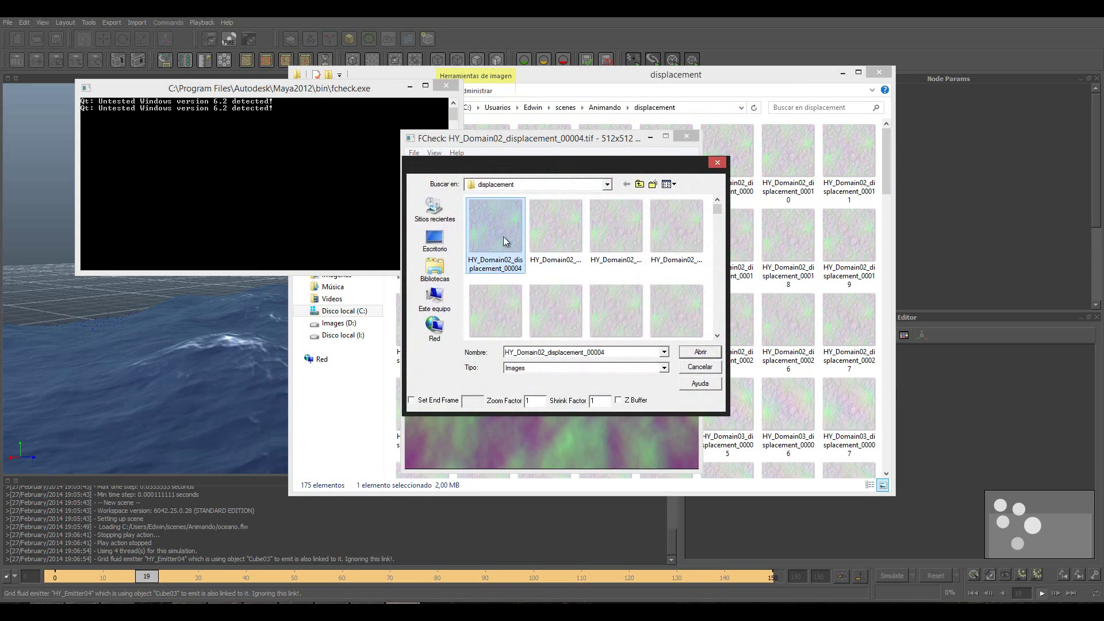
click(705, 352)
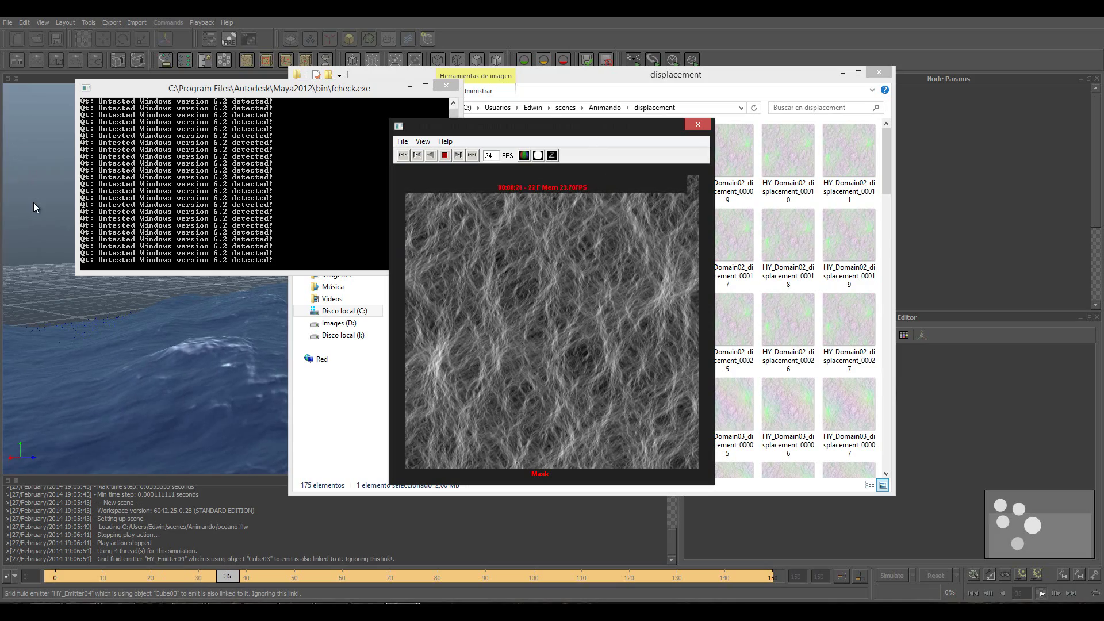
click(34, 202)
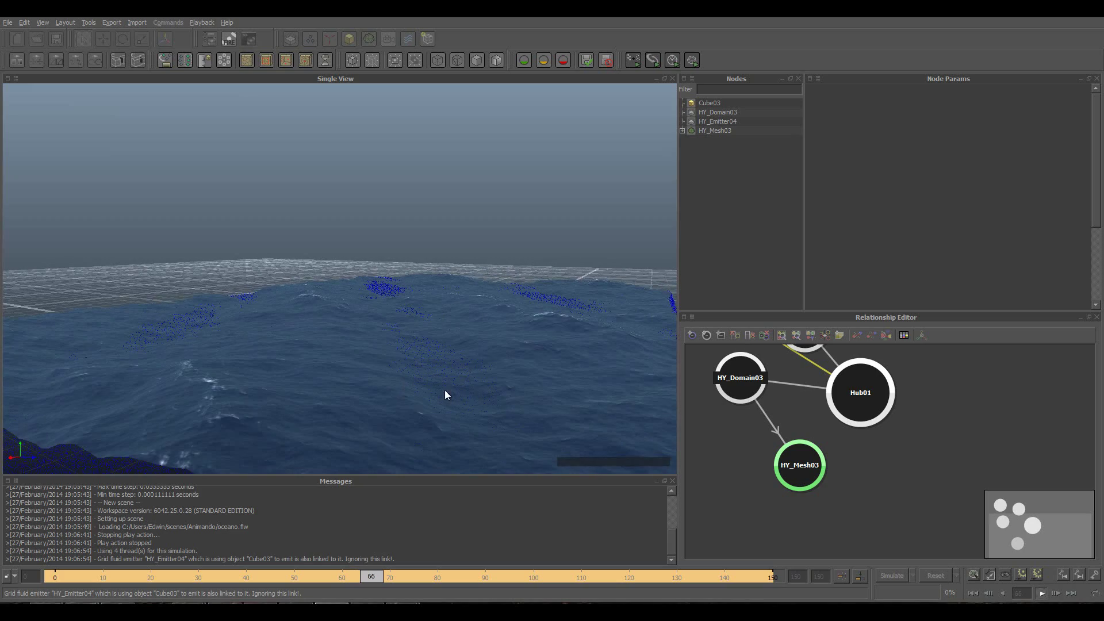
scroll(445, 394, down, 2)
mouse_move(372, 401)
alt+mouse_down()
mouse_move(222, 406)
mouse_move(165, 394)
mouse_move(163, 370)
mouse_move(249, 364)
mouse_move(325, 377)
mouse_move(412, 417)
mouse_move(517, 413)
mouse_move(366, 425)
mouse_move(233, 420)
mouse_move(173, 404)
mouse_move(165, 377)
mouse_move(284, 402)
mouse_move(484, 413)
mouse_move(517, 412)
mouse_move(542, 390)
mouse_move(436, 403)
alt+mouse_up()
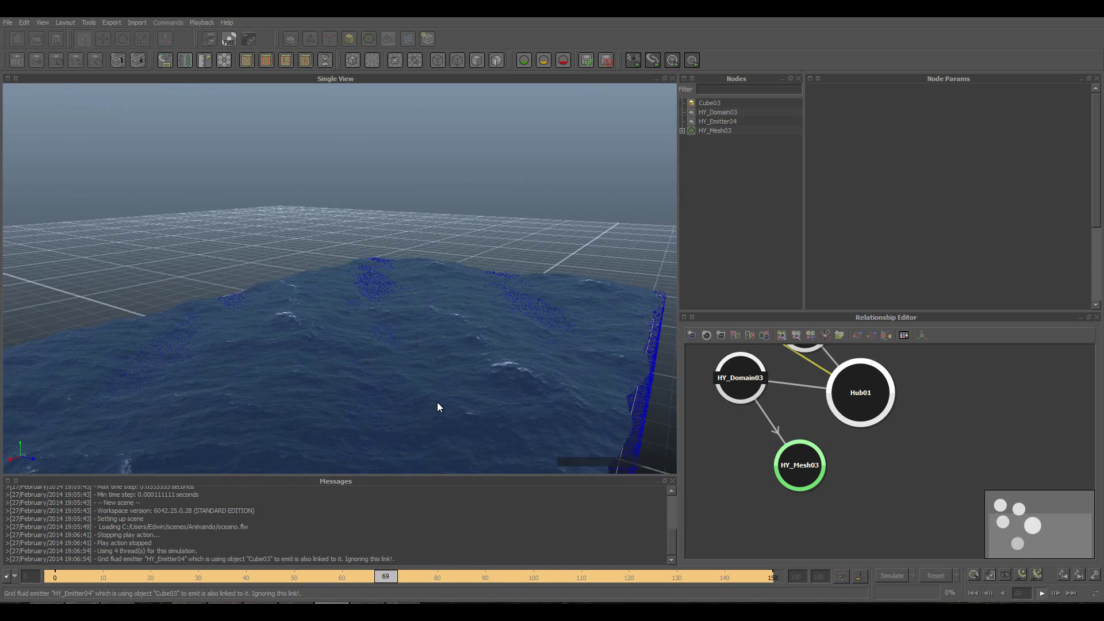